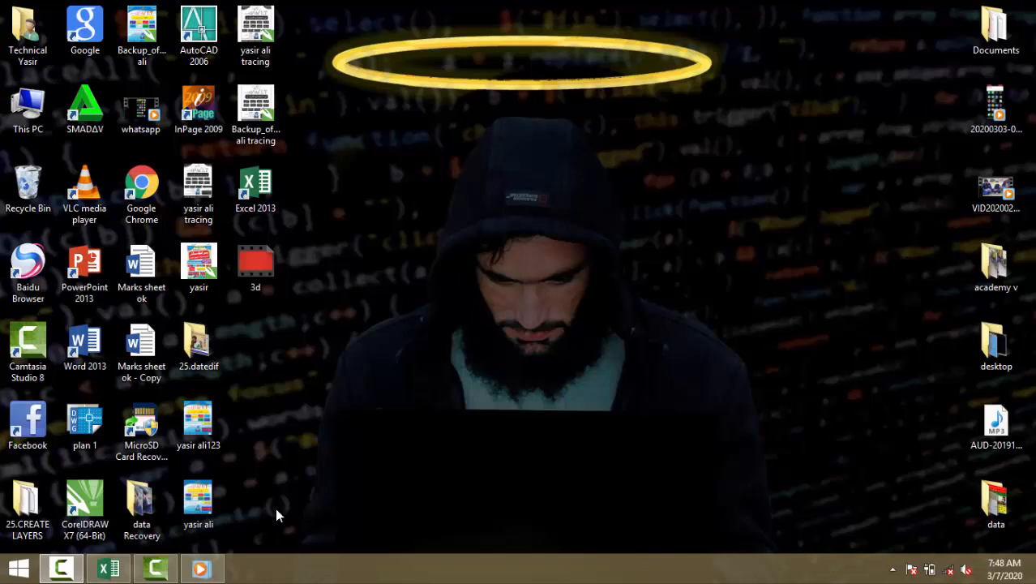
Step: Switch to the Excel workbook and format the header cells D3:H3 with a yellow fill and bold text
left_click(109, 568)
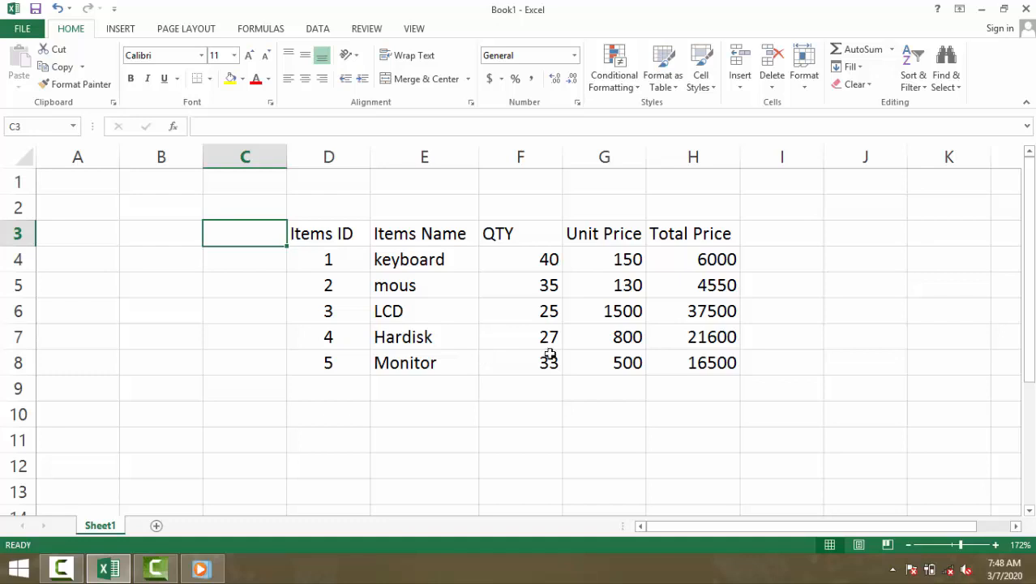
left_click_drag(679, 390, 687, 437)
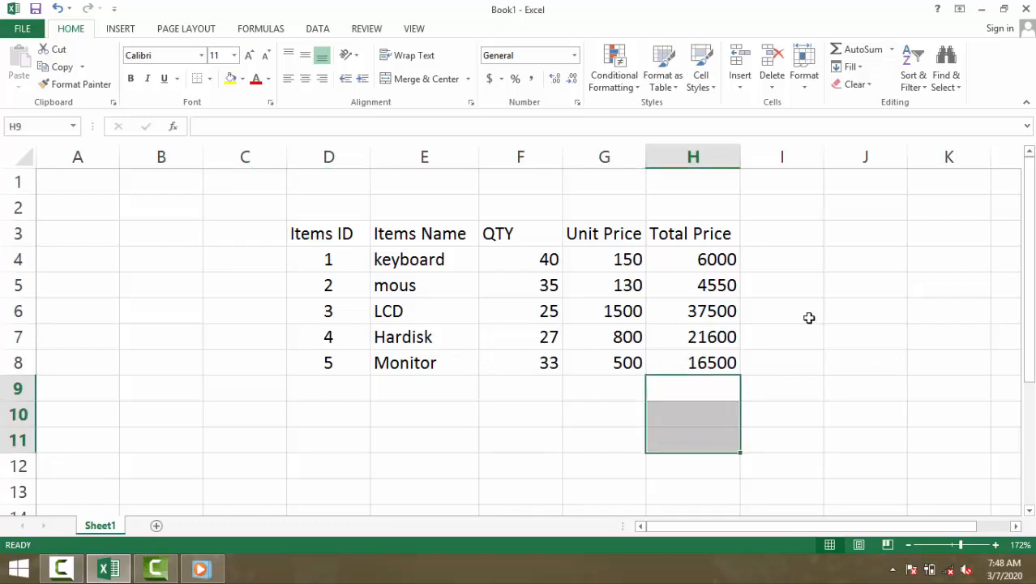
left_click_drag(759, 259, 669, 259)
left_click(301, 263)
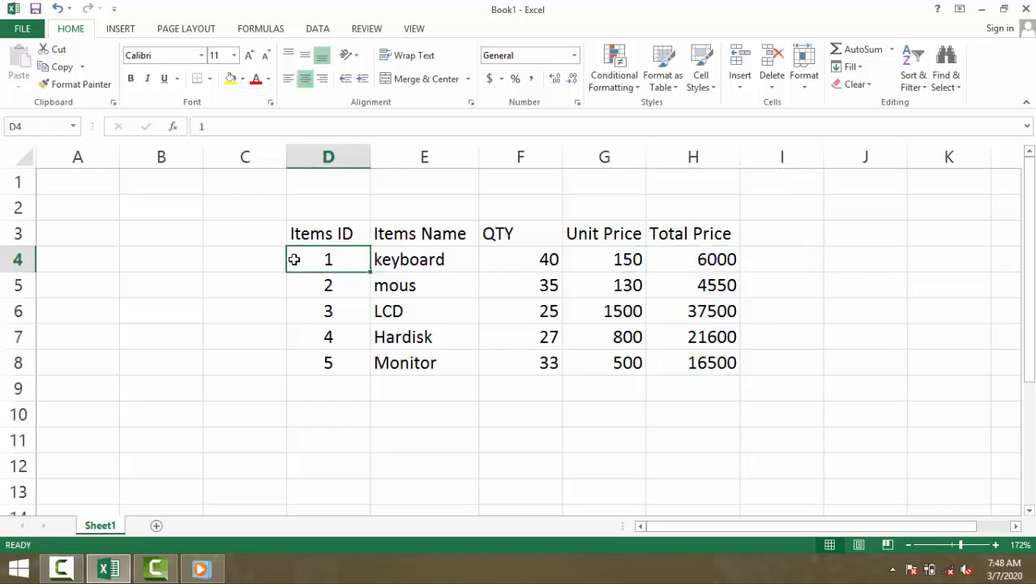
left_click_drag(301, 233, 700, 235)
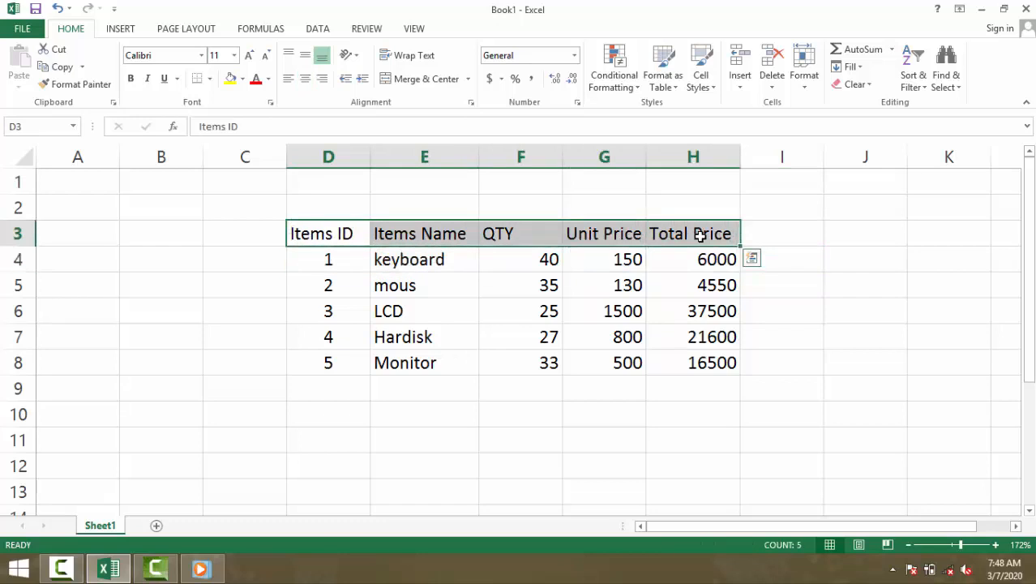
left_click(230, 79)
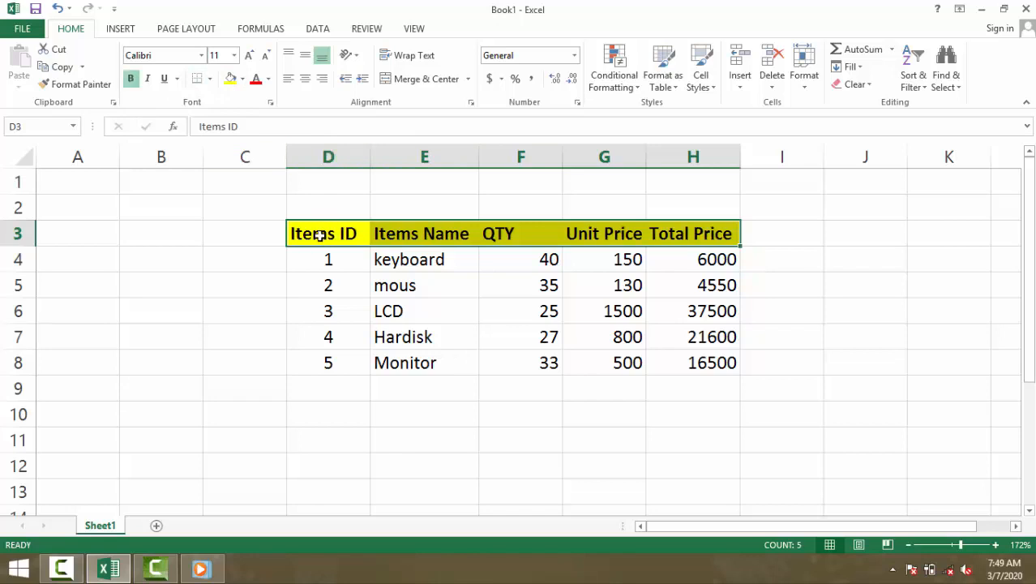
left_click(250, 261)
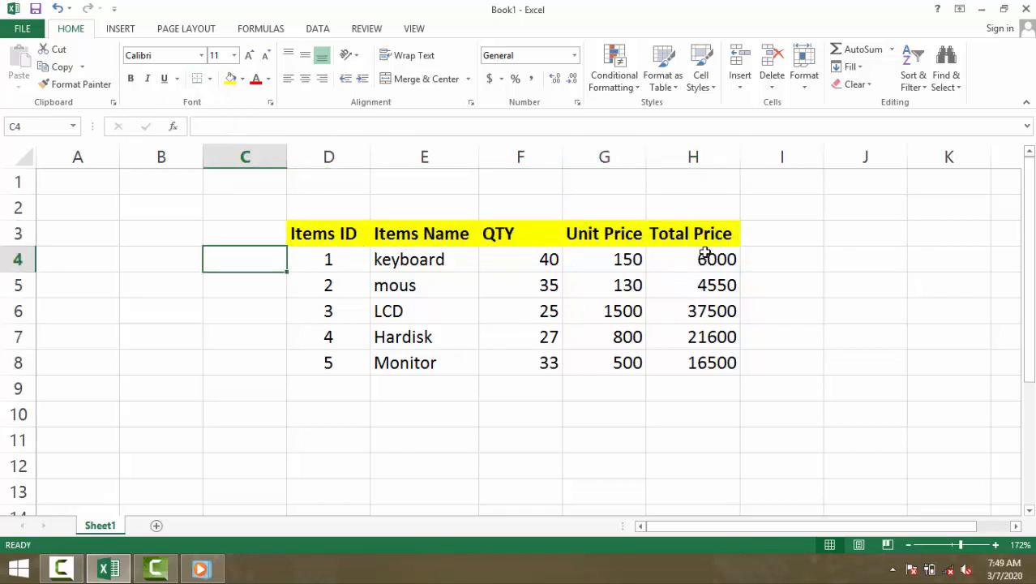
Step: Widen the Total Price column slightly and centre the header row text horizontally
left_click_drag(741, 163, 753, 162)
left_click(678, 388)
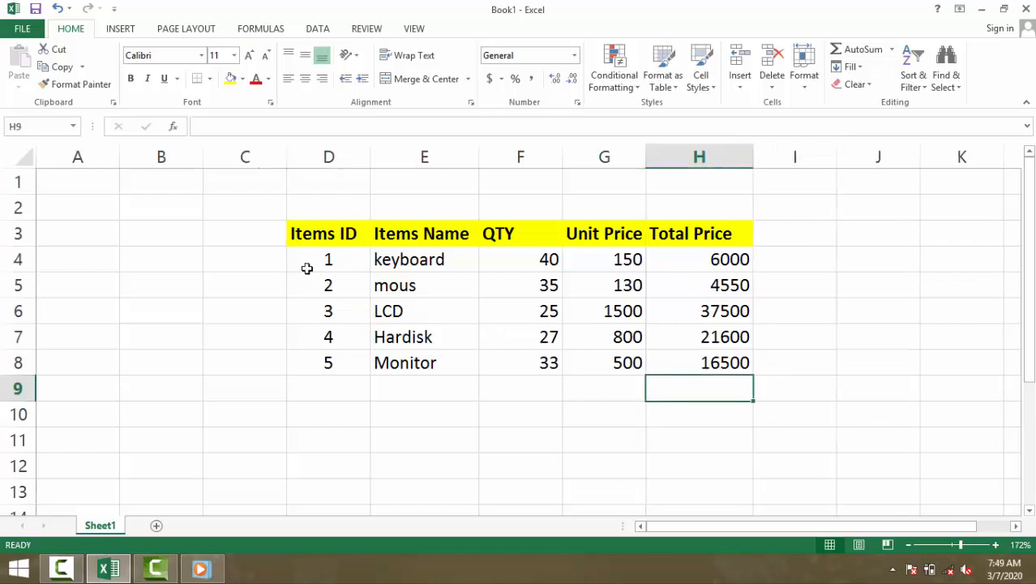
left_click(340, 233)
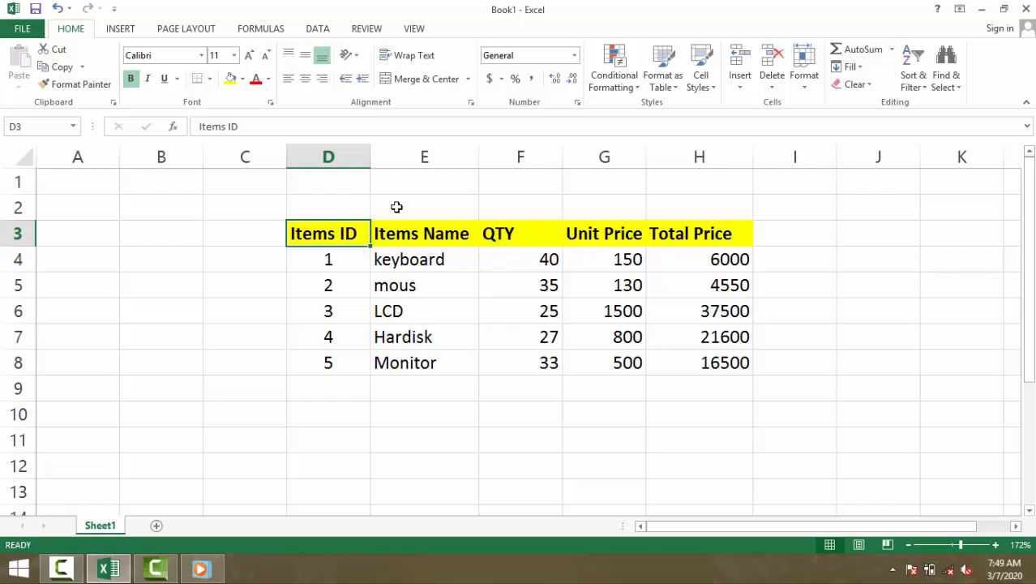
left_click_drag(262, 233, 705, 236)
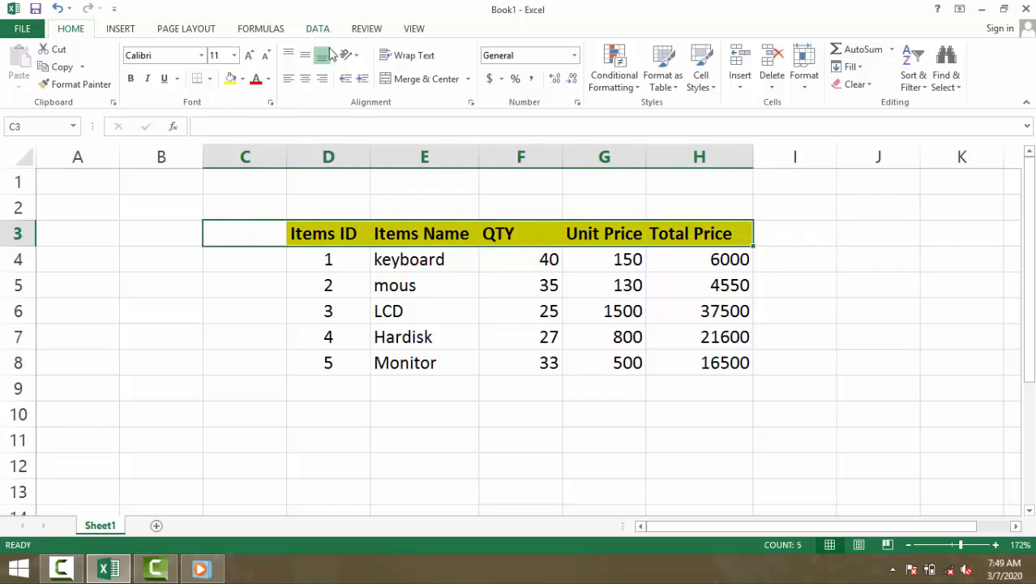
left_click(305, 78)
left_click(474, 261)
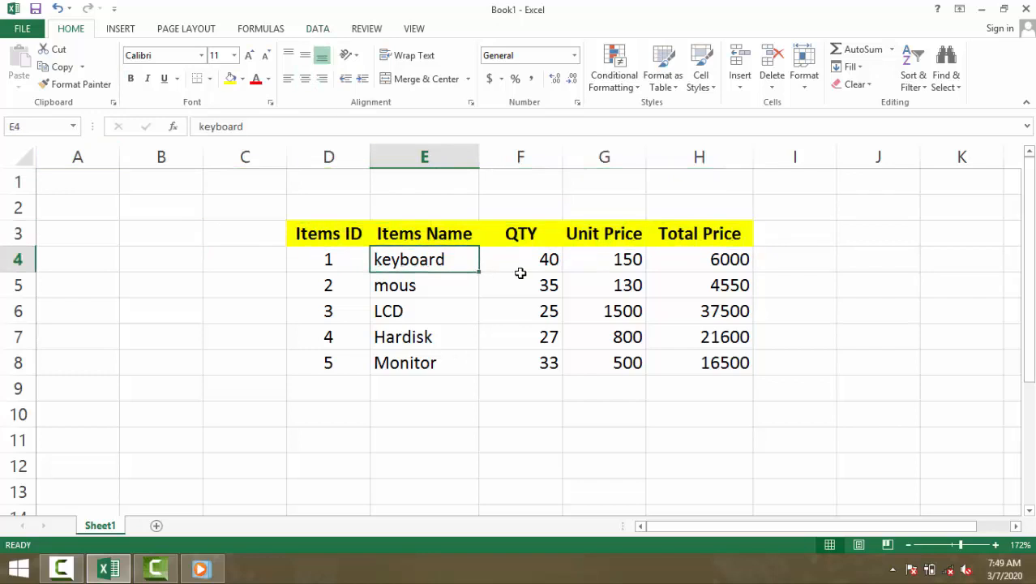
Step: Centre the quantity, unit price and total price values in F4:H8 horizontally
left_click_drag(523, 264, 678, 364)
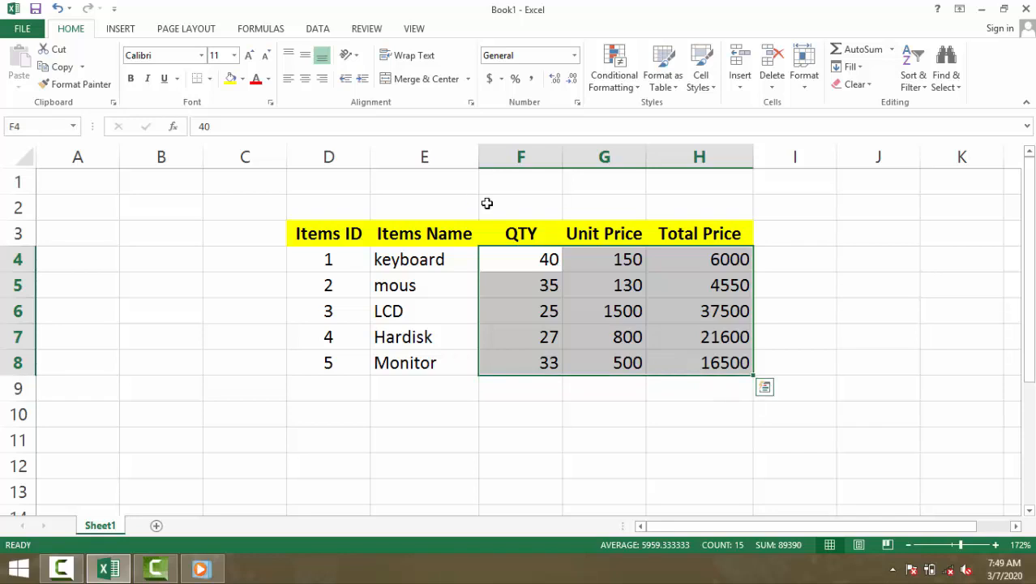
left_click(304, 78)
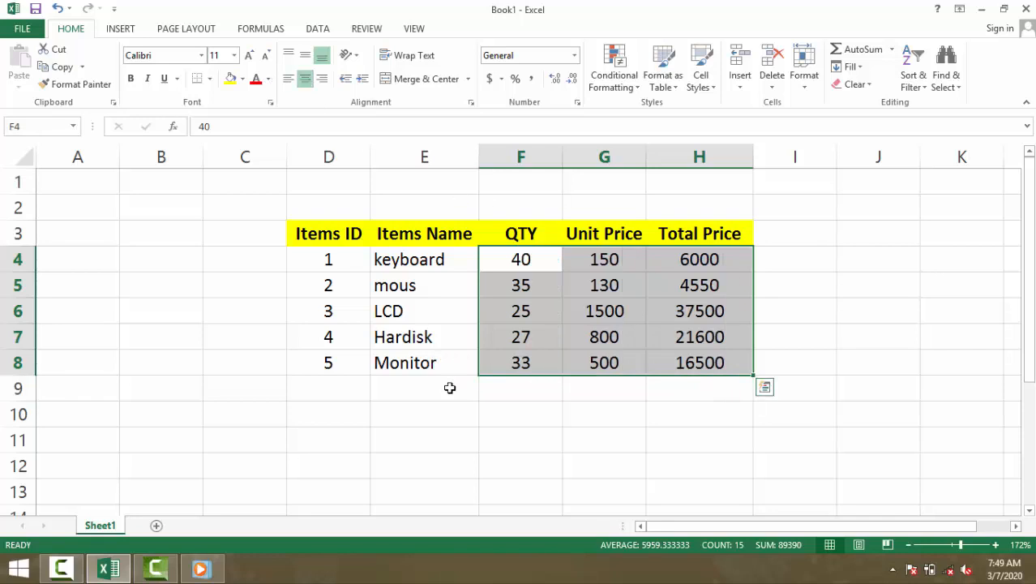
left_click(477, 429)
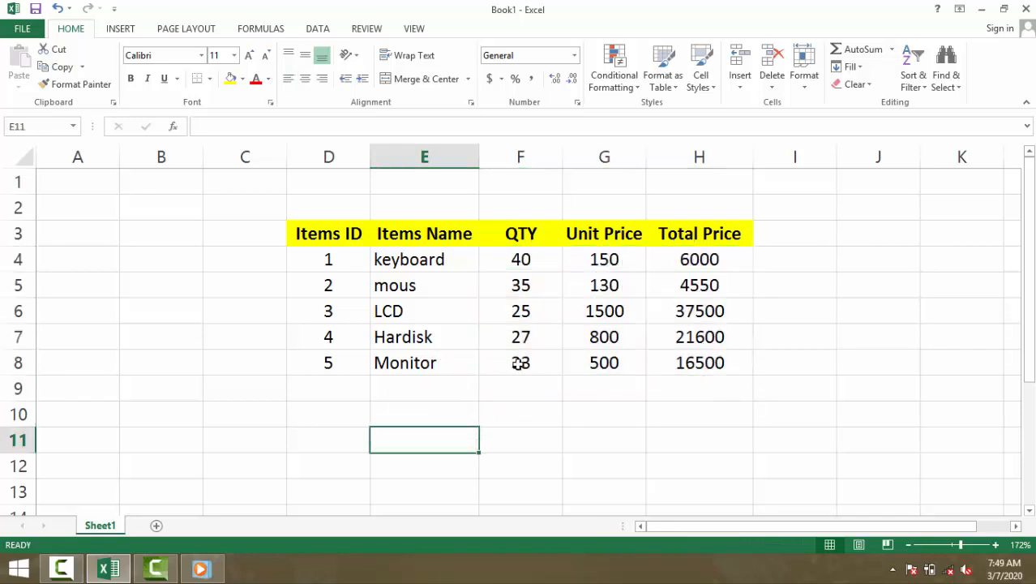
Step: Examine the item names in column E and their unit prices in column G
left_click(511, 269)
left_click(433, 280)
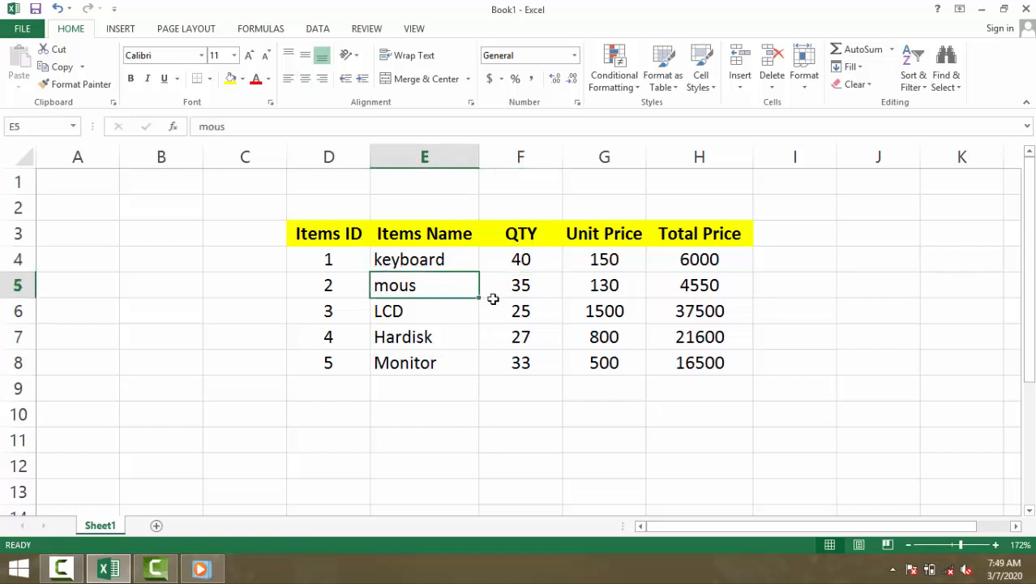
left_click(440, 309)
left_click(460, 335)
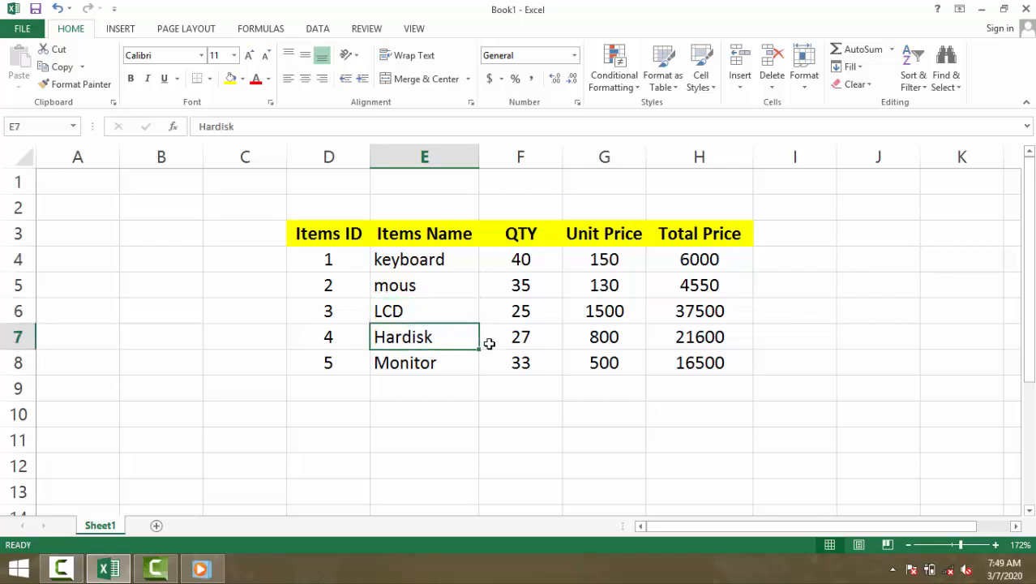
left_click(452, 365)
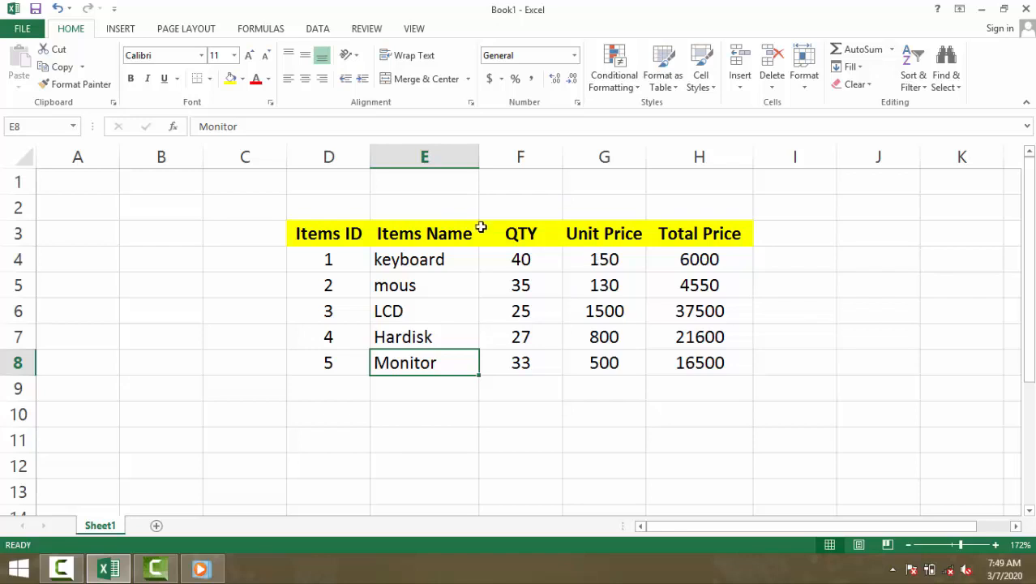
left_click(576, 259)
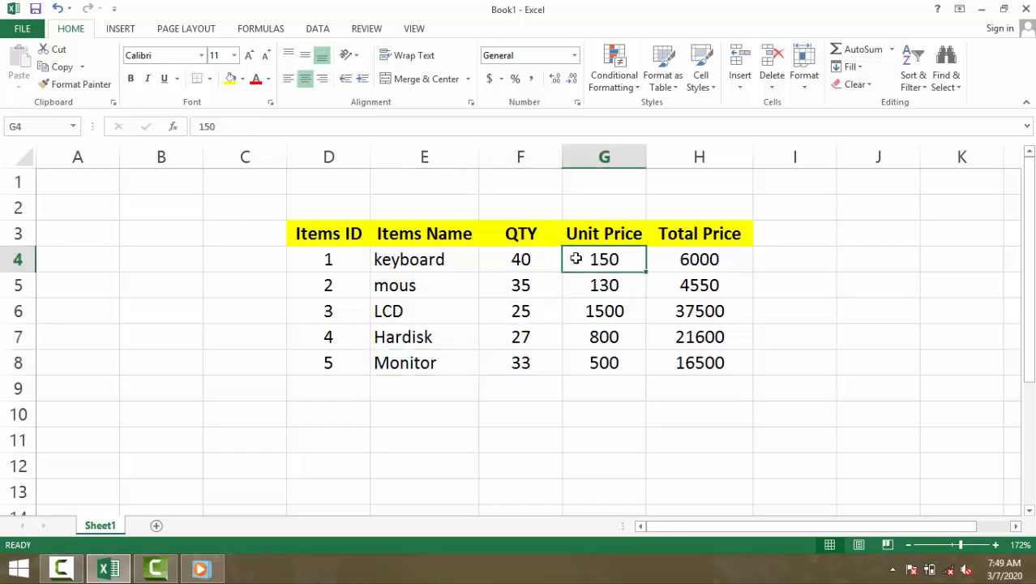
left_click(590, 286)
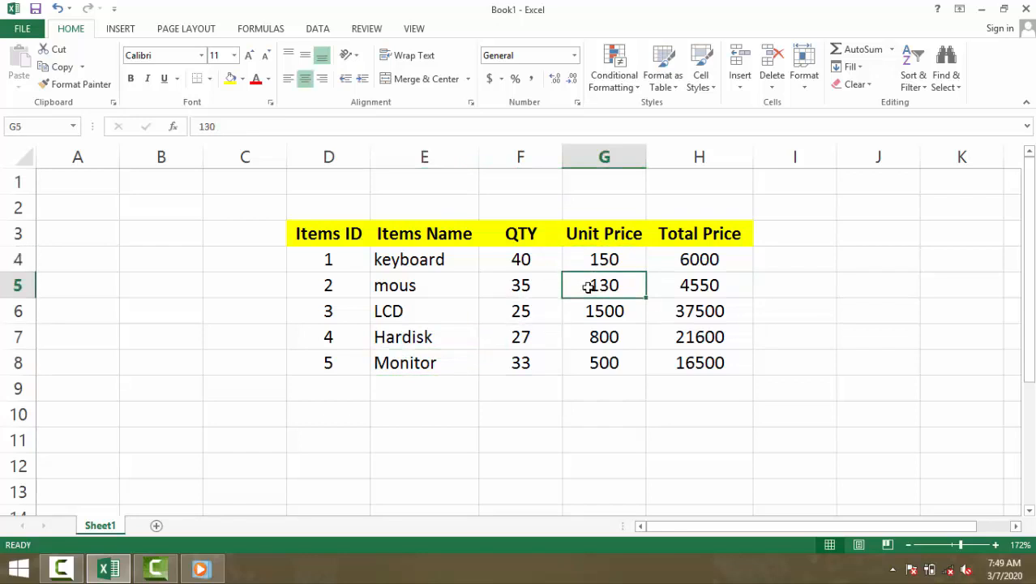
left_click(582, 316)
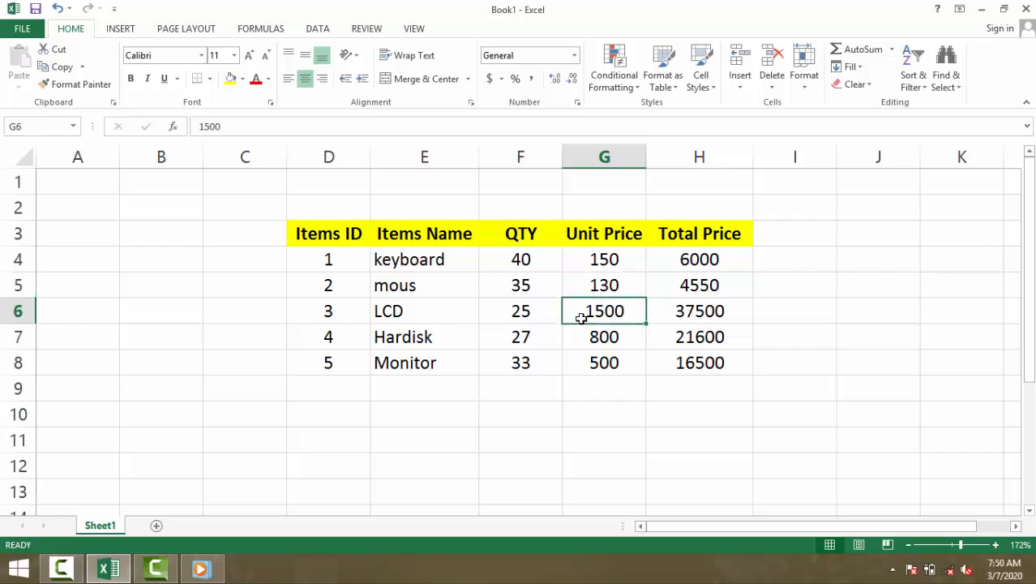
Step: Clear the existing Total Price values from cells H4:H8, keeping the header
left_click(672, 235)
left_click_drag(666, 265, 661, 373)
key("Delete")
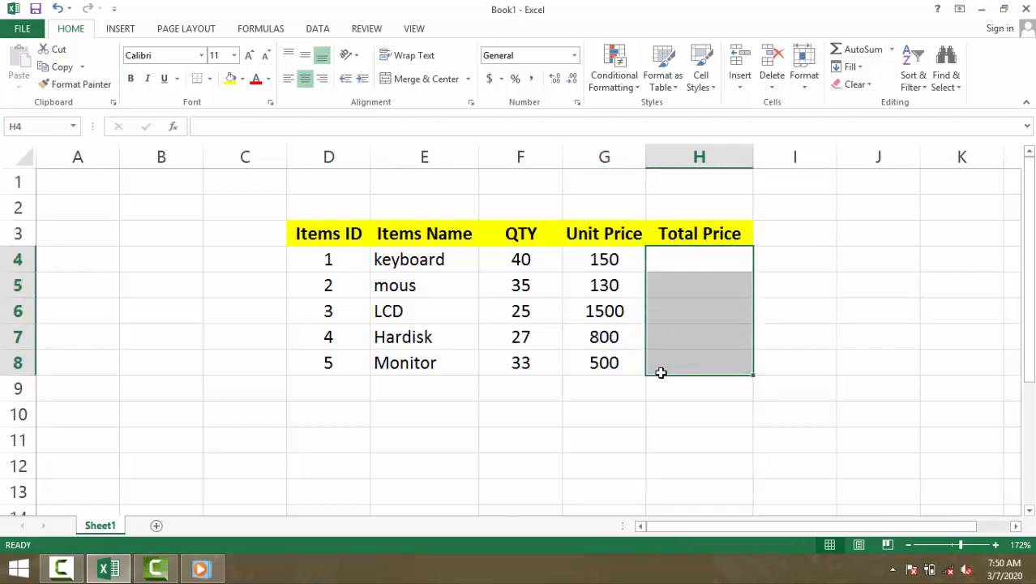
left_click(877, 249)
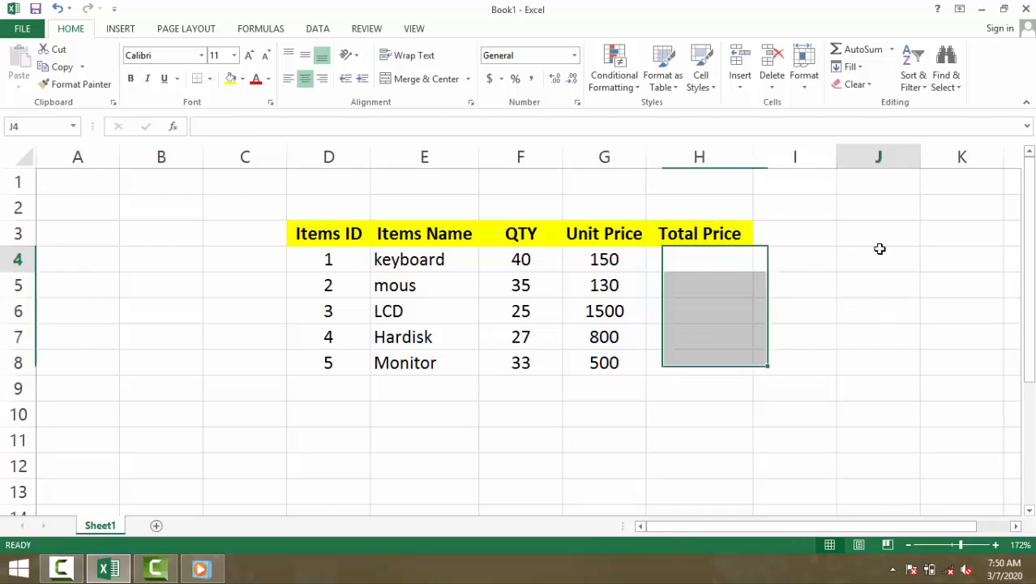
left_click(717, 255)
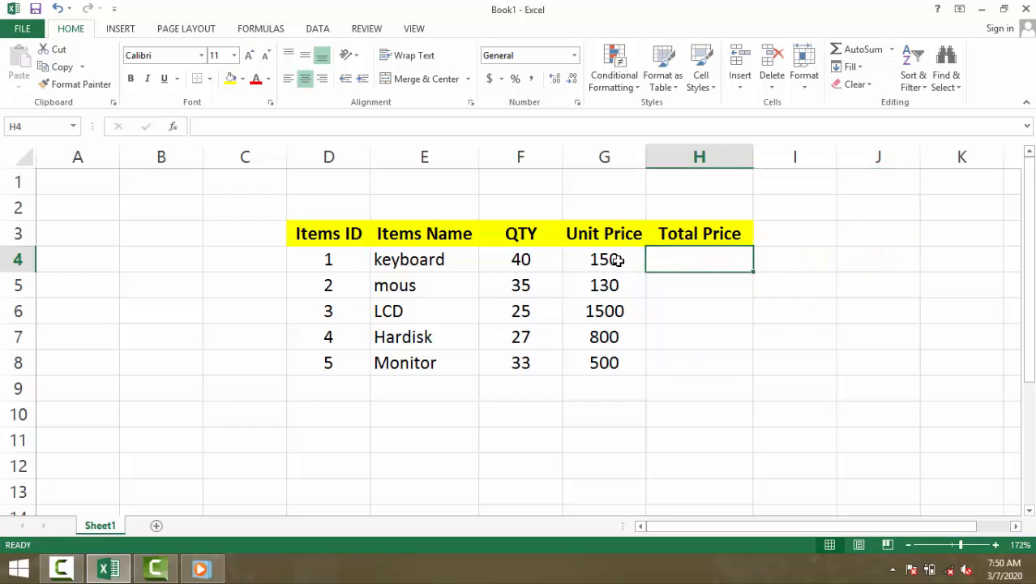
left_click(524, 259)
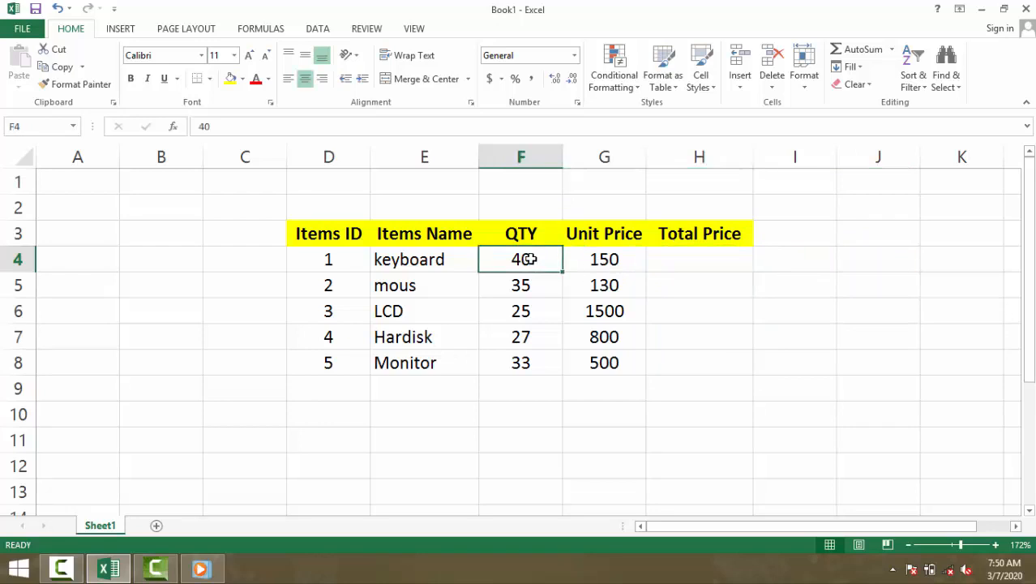
left_click(618, 288)
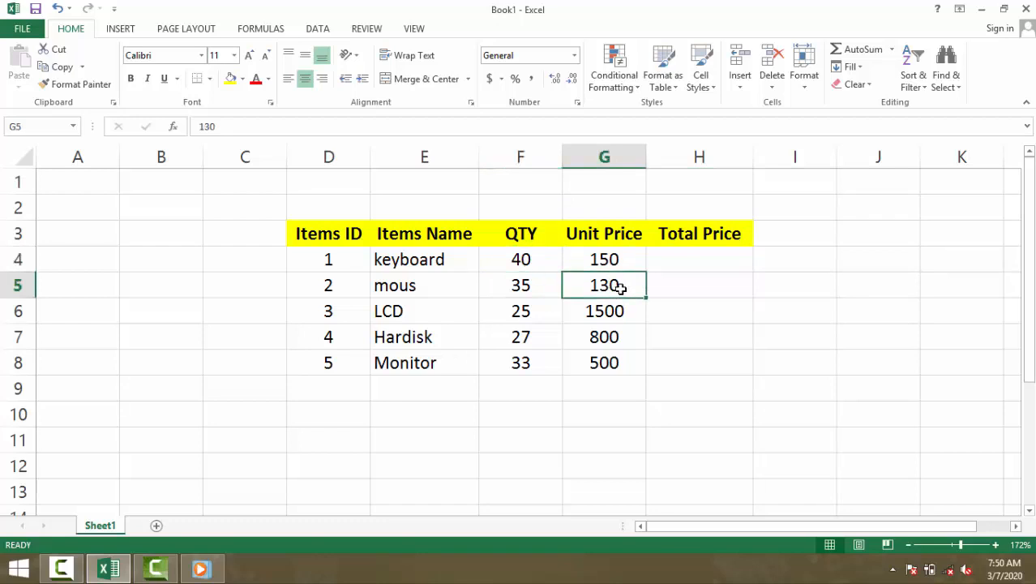
left_click(527, 288)
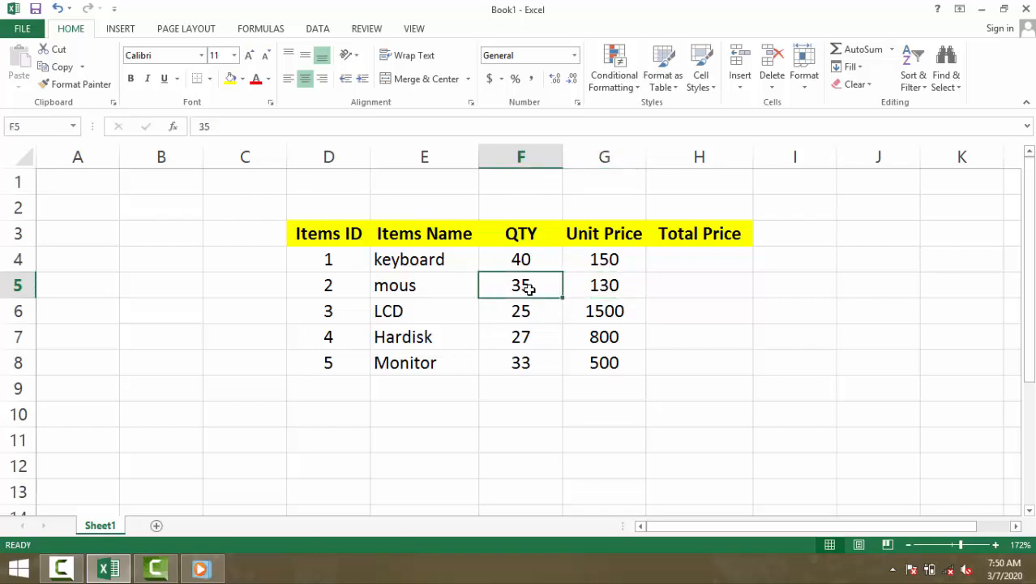
Step: Enter the formula =G4*F4 in H4 to multiply the keyboard's unit price by its quantity
left_click(670, 258)
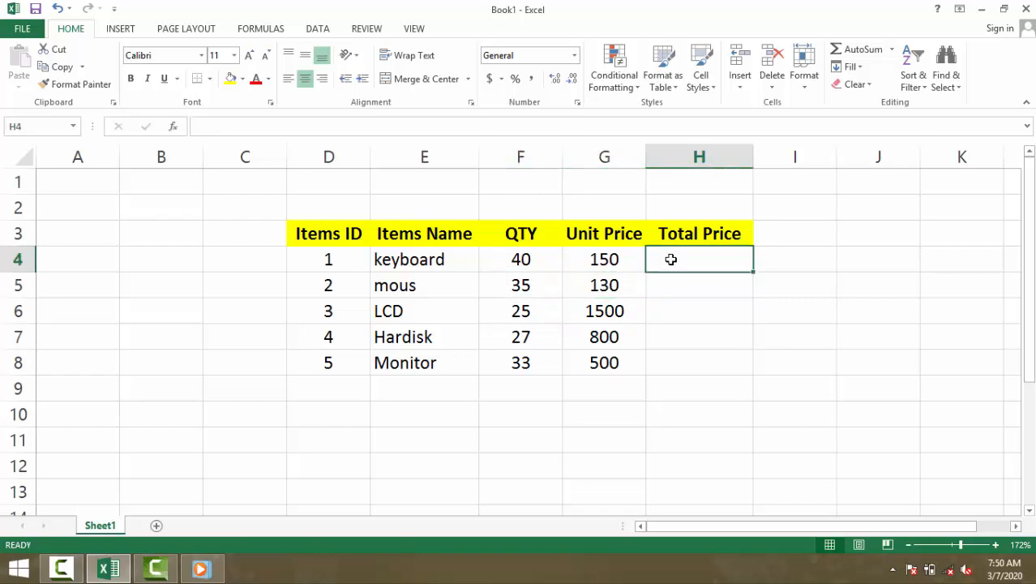
key("XF86AudioMute")
type("=")
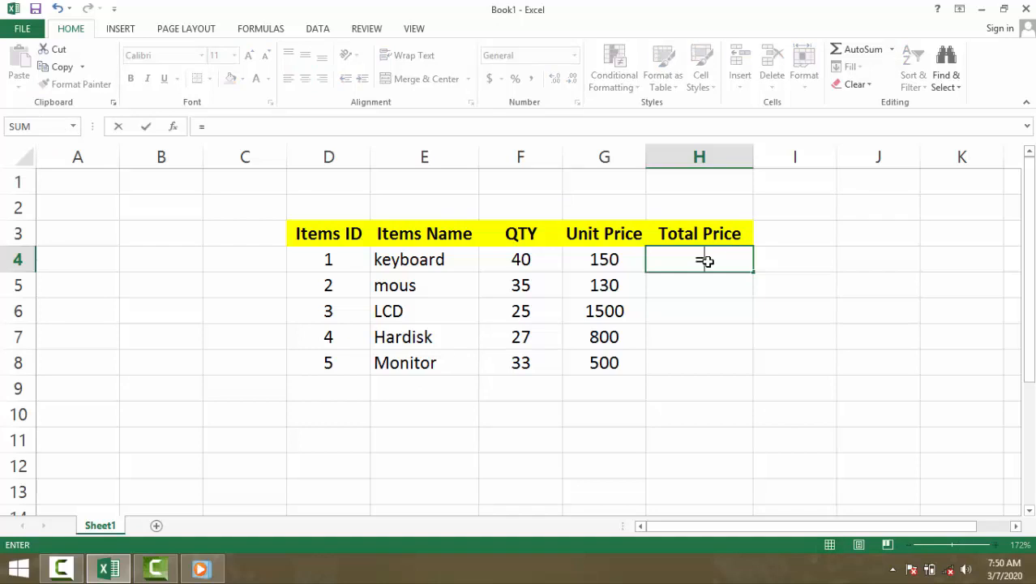
left_click(604, 260)
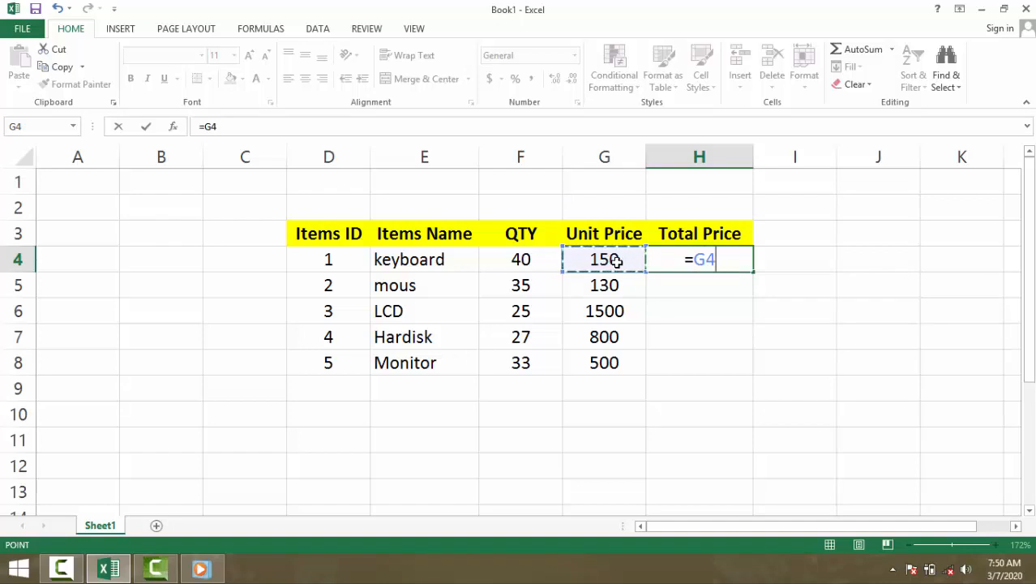
left_click(614, 233)
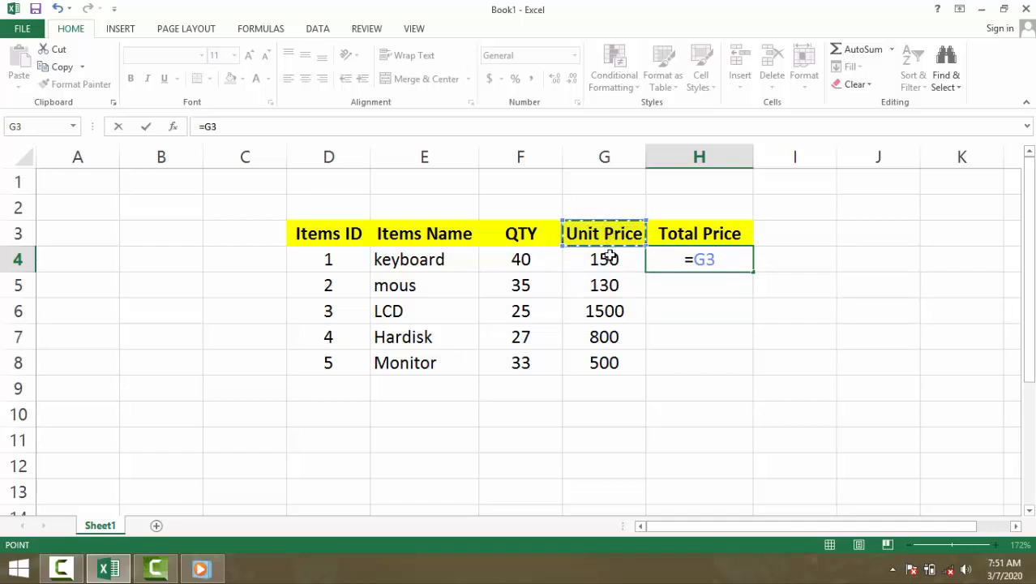
left_click(608, 259)
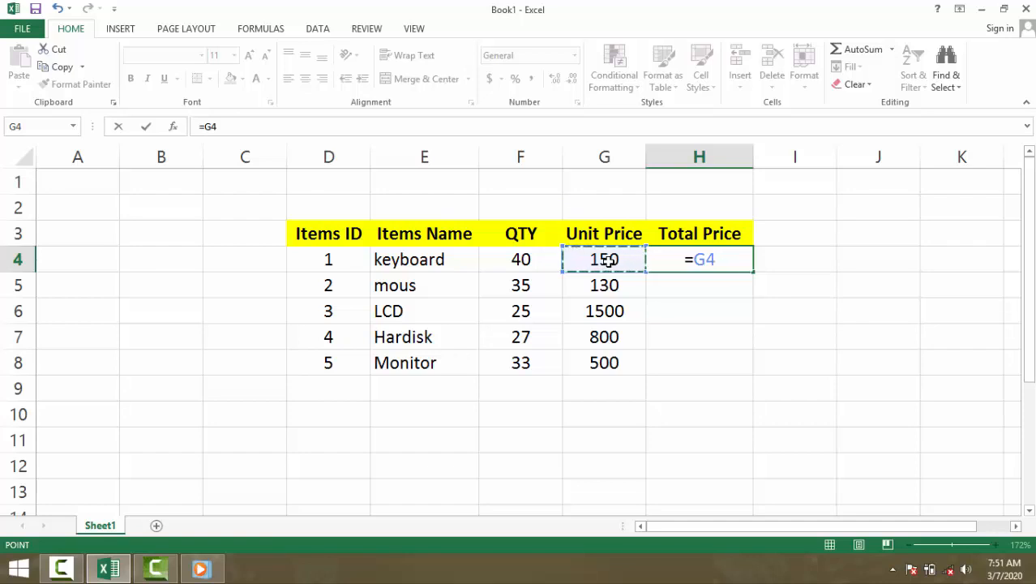
type("*")
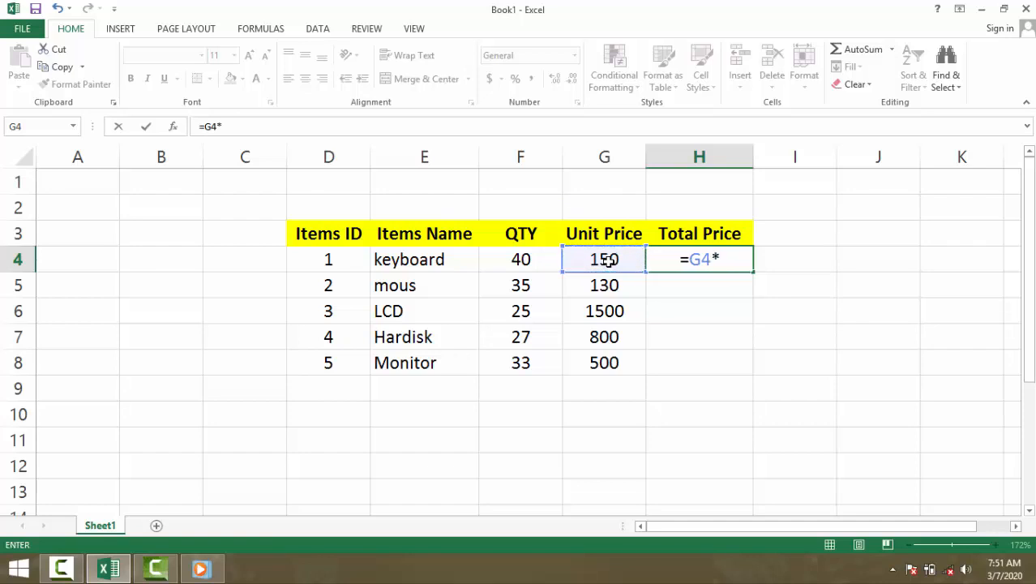
left_click(526, 258)
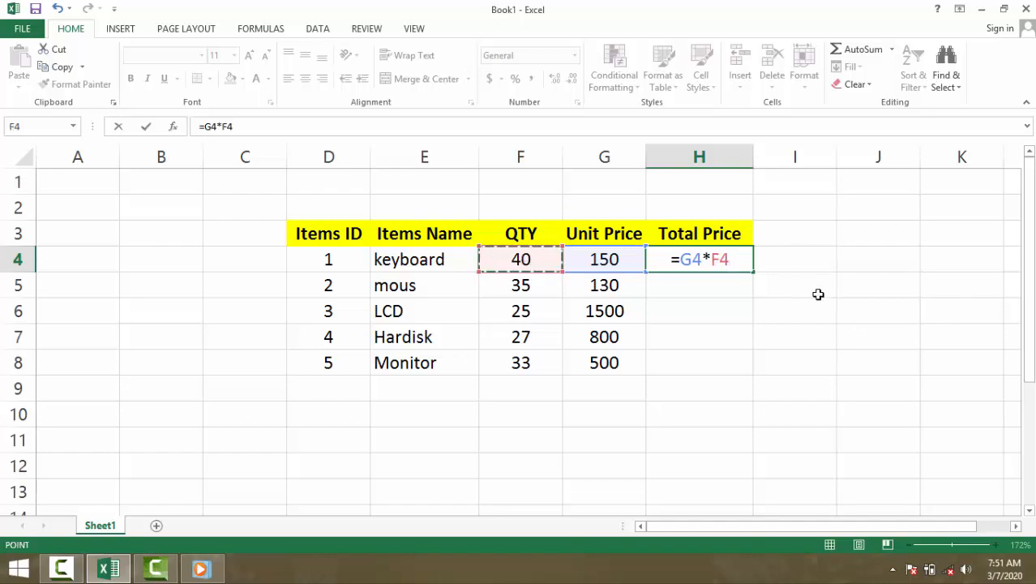
key("Return")
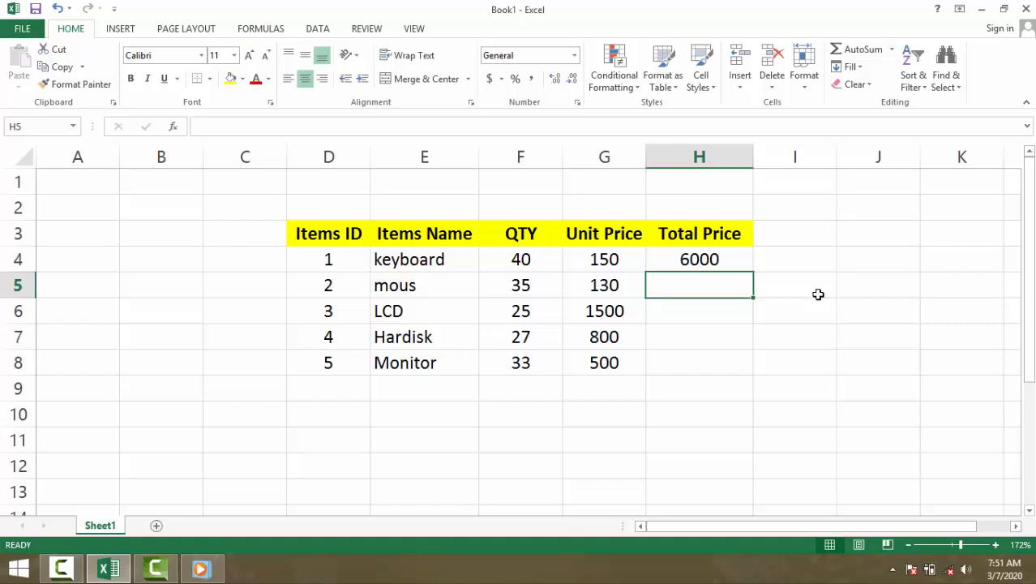
Step: Fill the total price formula from H4 down through H8 for the remaining items
left_click(730, 262)
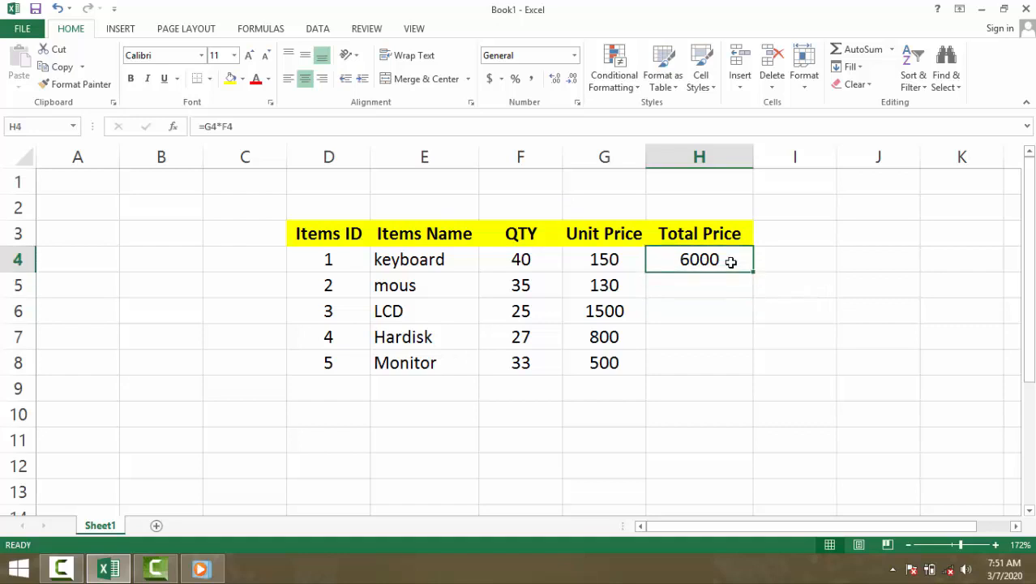
left_click_drag(731, 262, 709, 356)
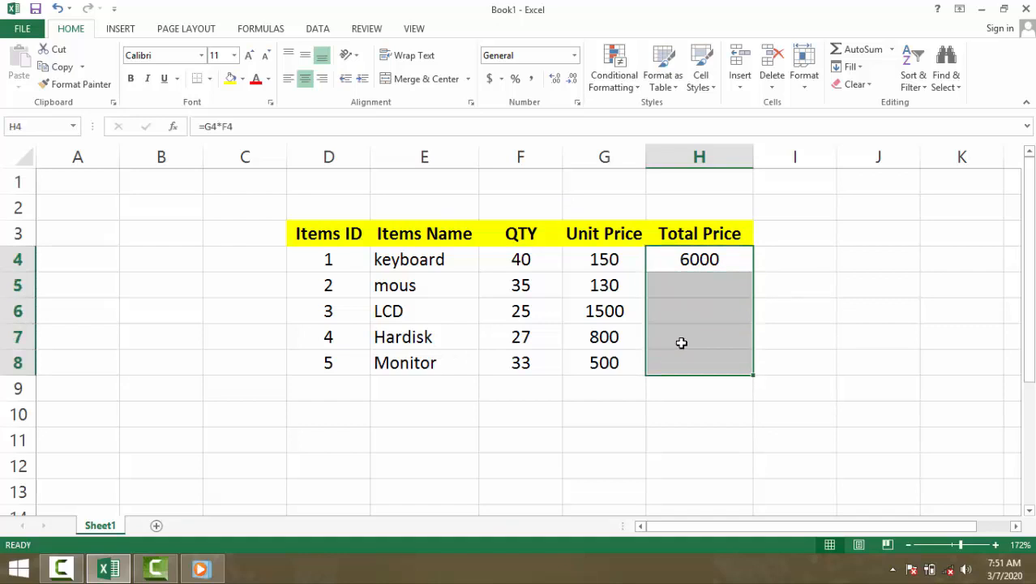
key("ctrl+d")
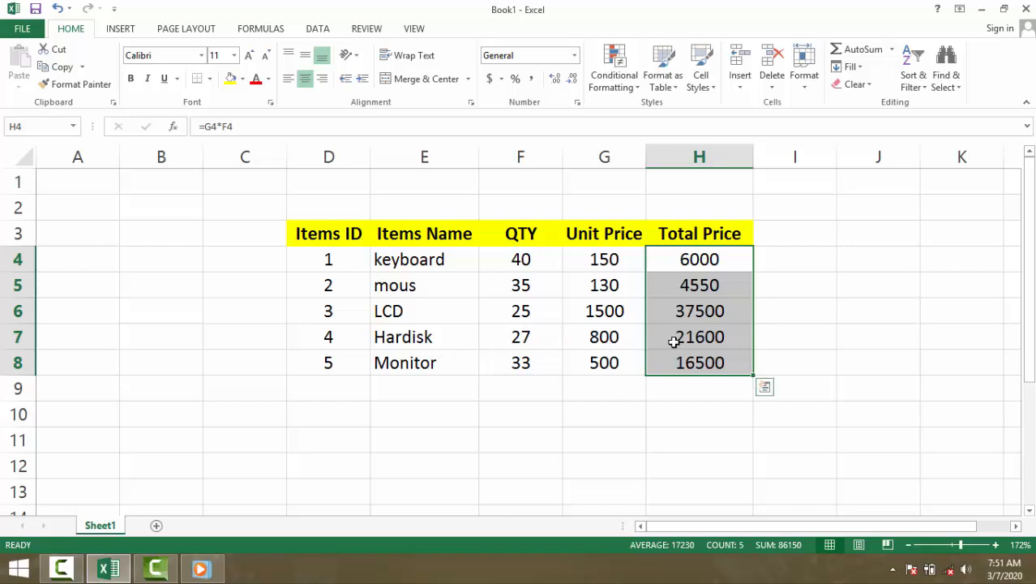
left_click(775, 235)
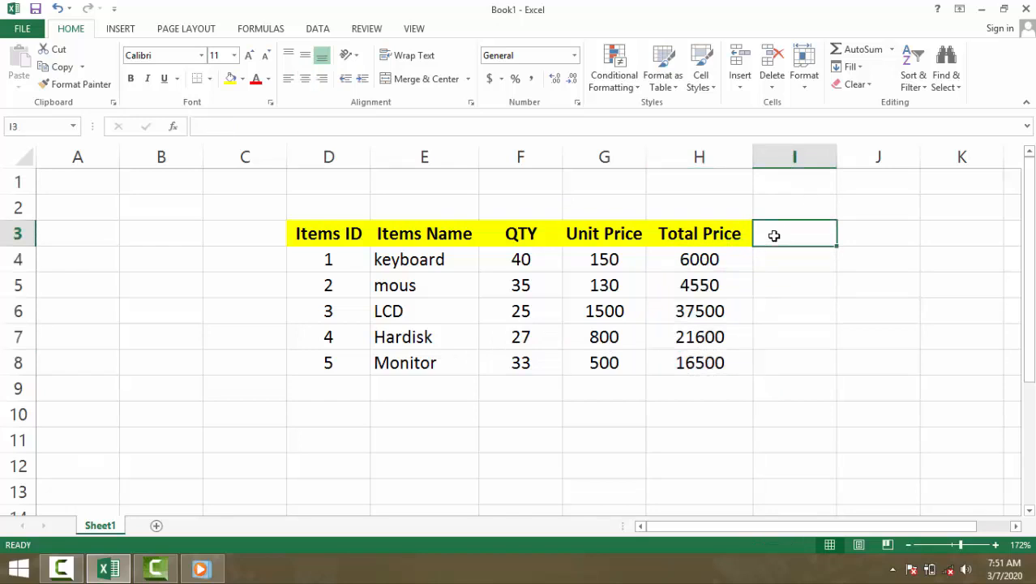
Step: Examine the multiplication formula behind each total price in cells H4 to H8
left_click(730, 261)
left_click(719, 288)
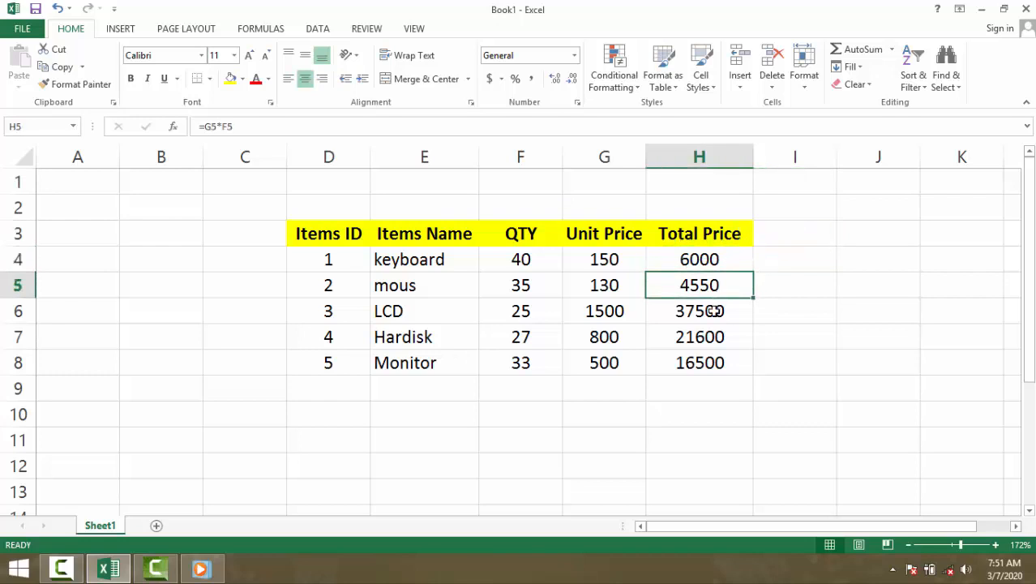
left_click(714, 311)
left_click(705, 338)
left_click(700, 356)
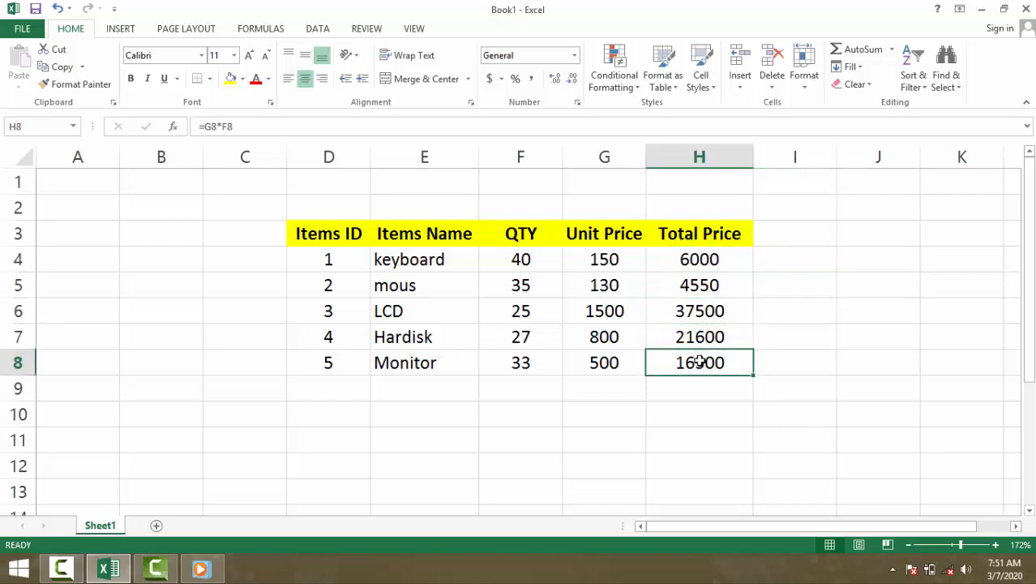
left_click(699, 340)
left_click(703, 314)
left_click(707, 289)
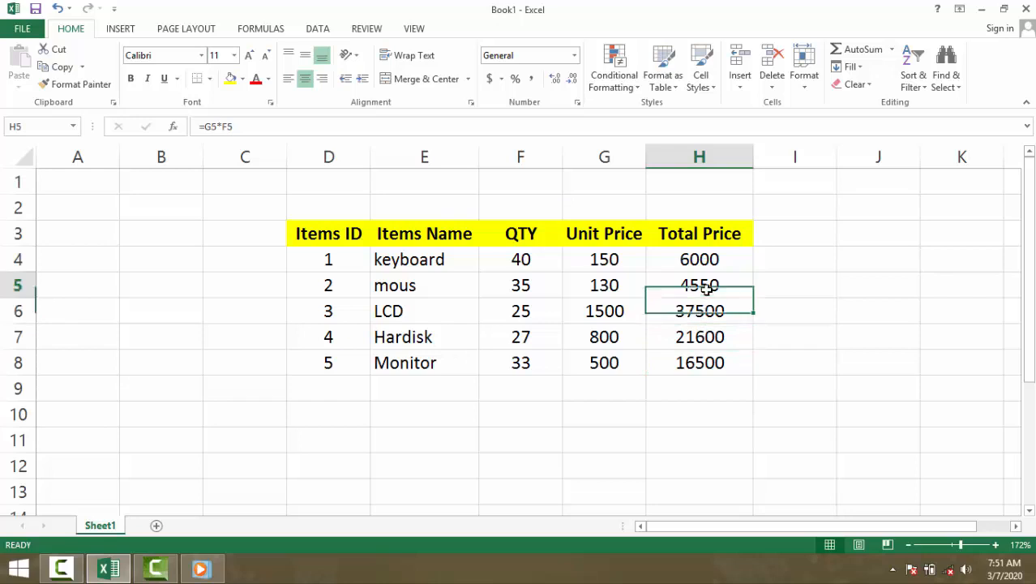
left_click(708, 264)
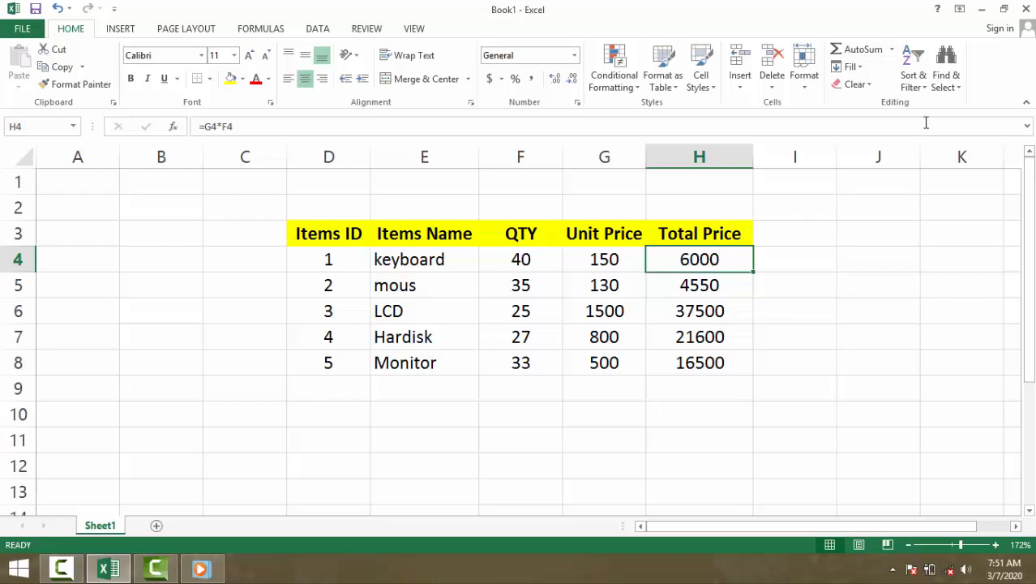
Step: Add the header "Discount %" in I3 and widen column I to fit it
left_click(803, 240)
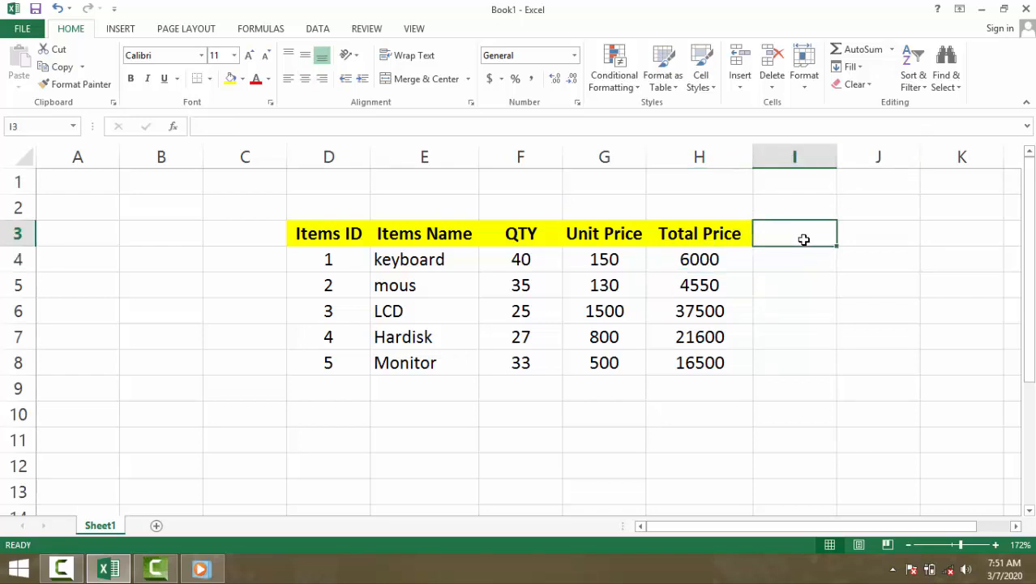
type("Dis")
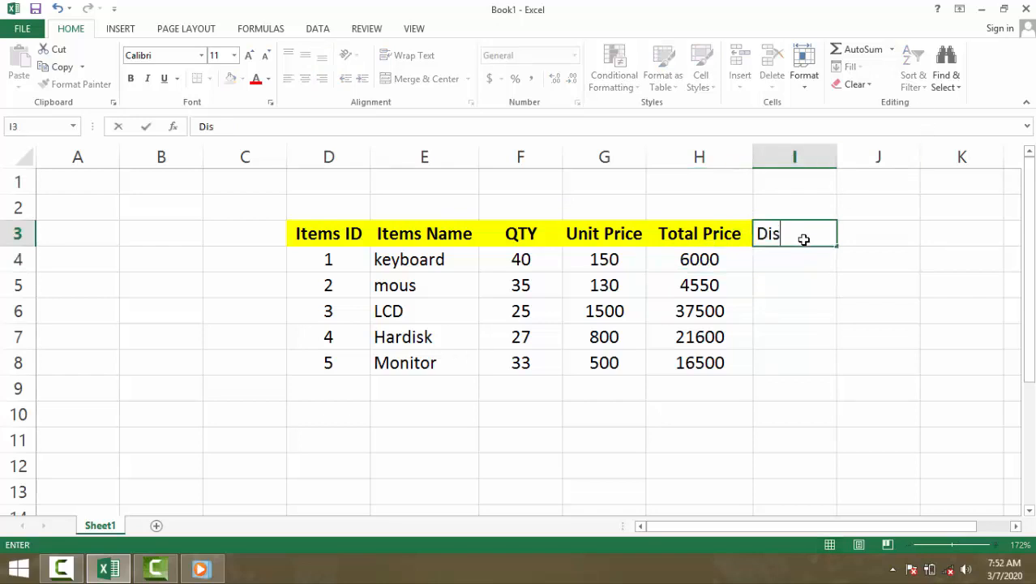
type("c")
key("BackSpace")
type("count")
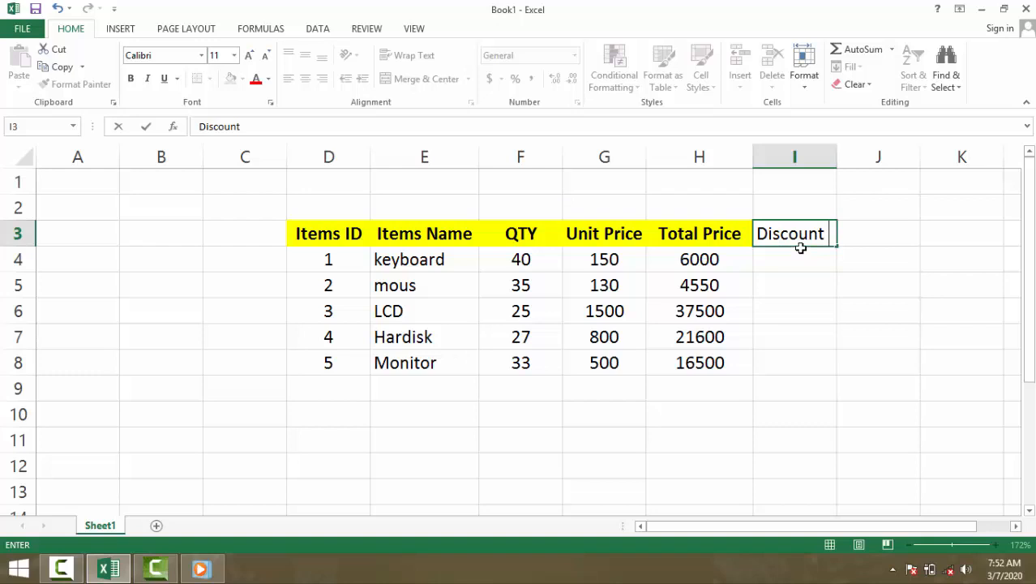
type(" %")
left_click(838, 153)
left_click_drag(838, 151, 847, 147)
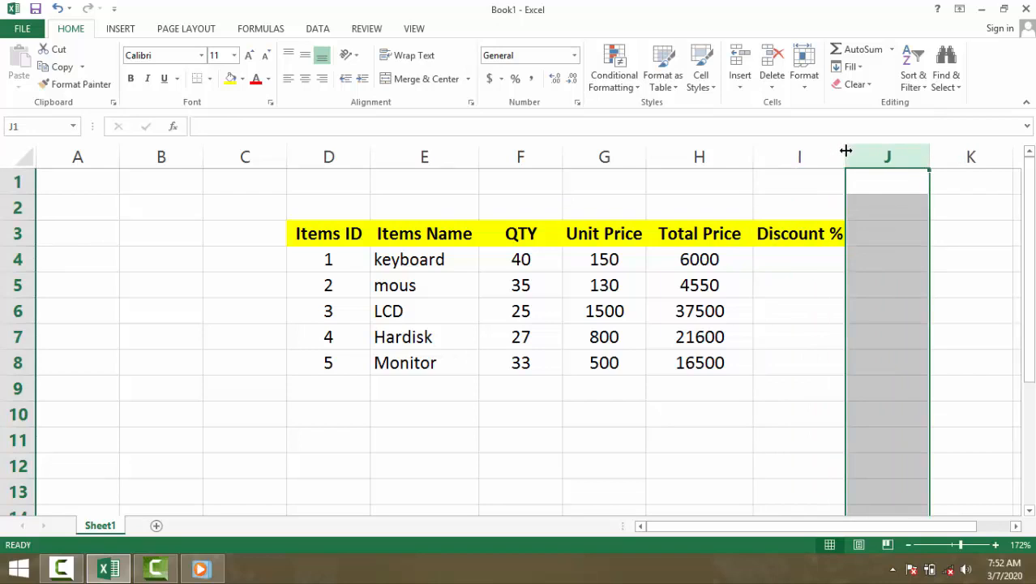
Step: Enter the discount percentages 3%, 5%, 8%, 10% and 4% in cells I4 through I8
left_click(812, 257)
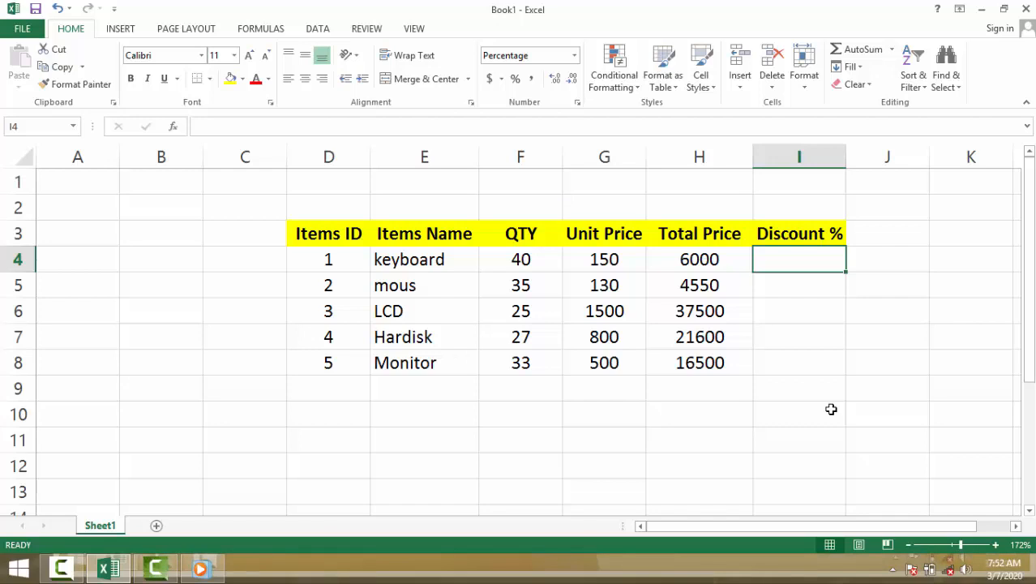
type("3")
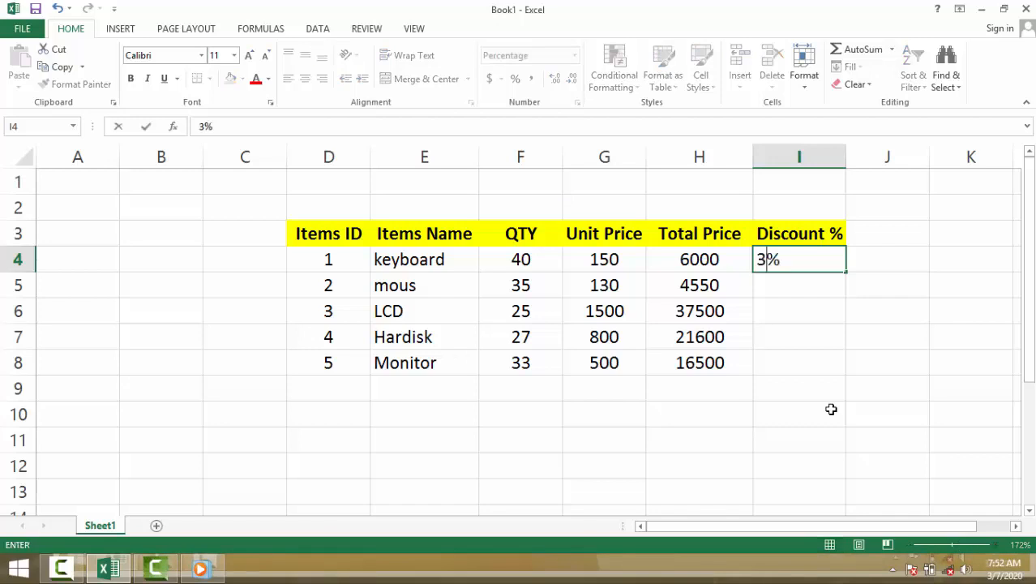
key("Return")
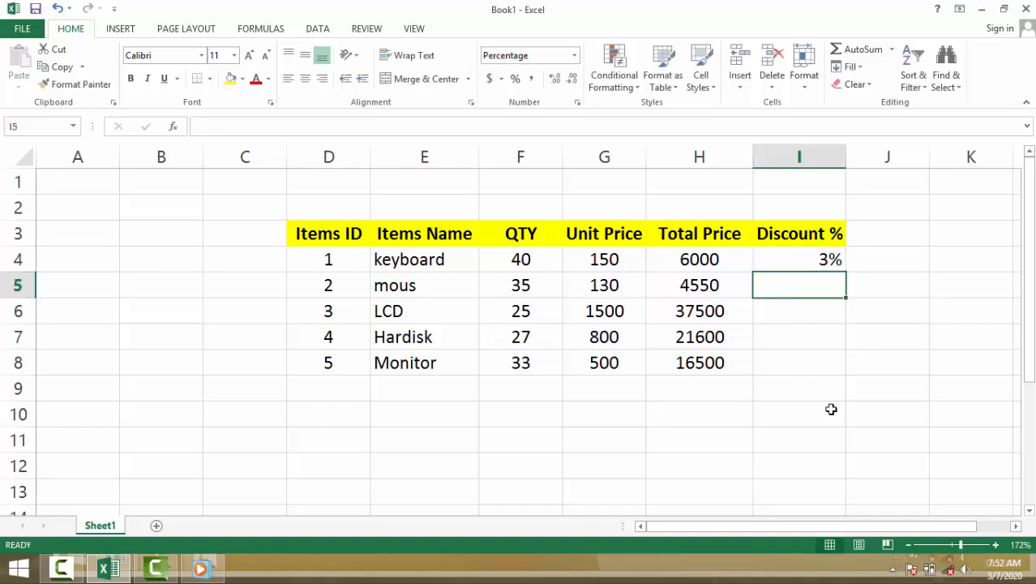
type("5")
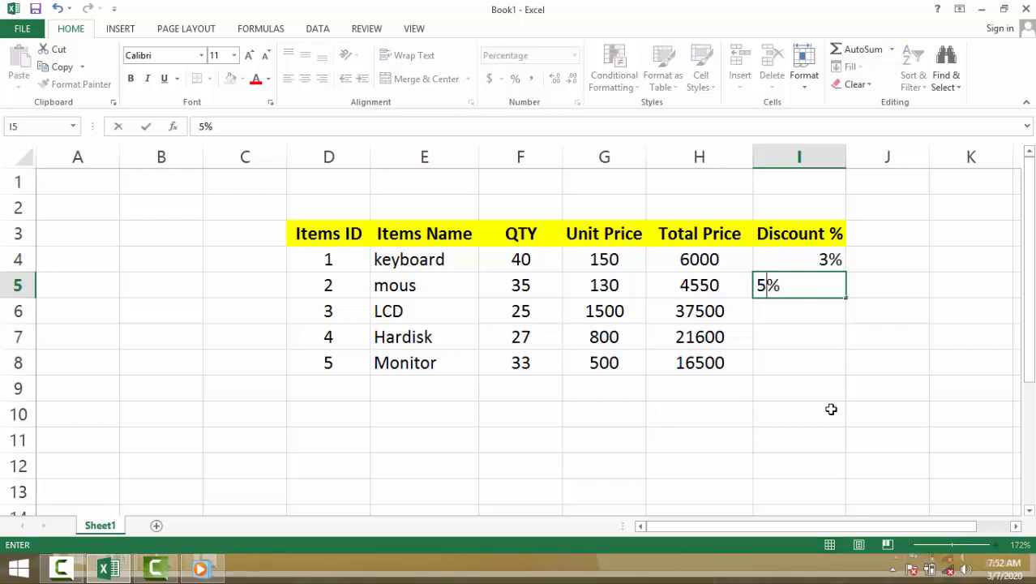
key("Return")
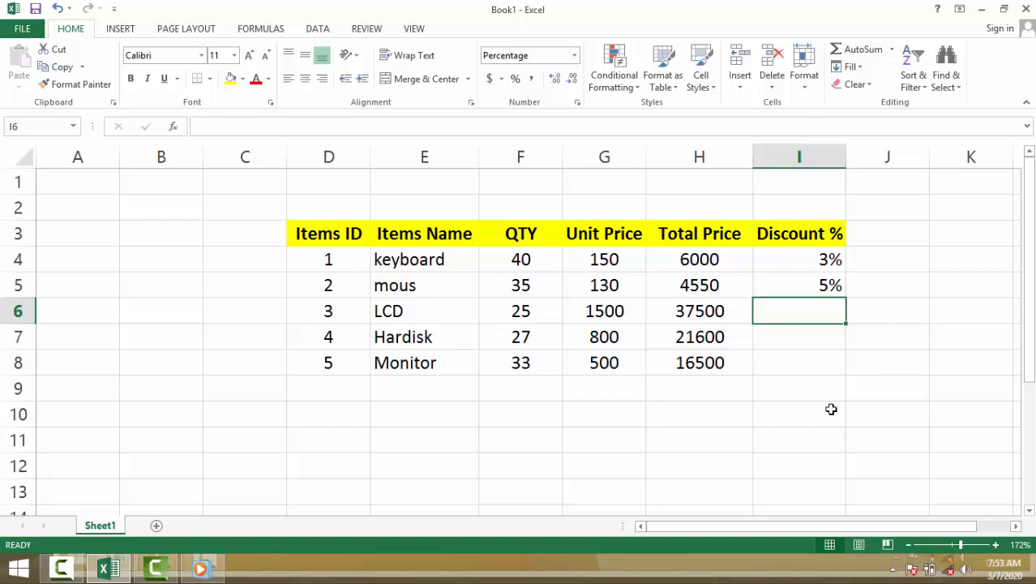
type("8")
key("Return")
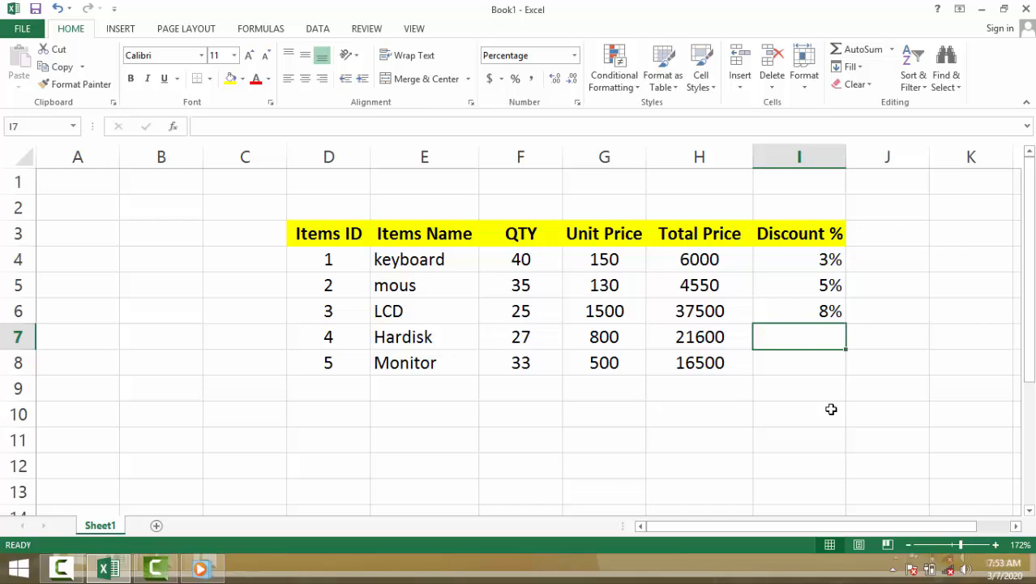
type("10")
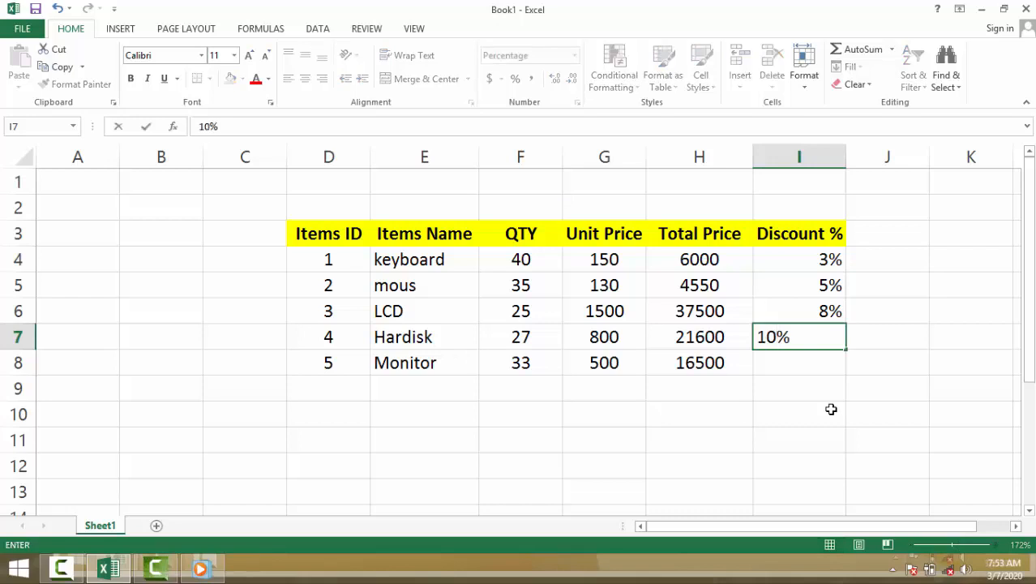
key("Return")
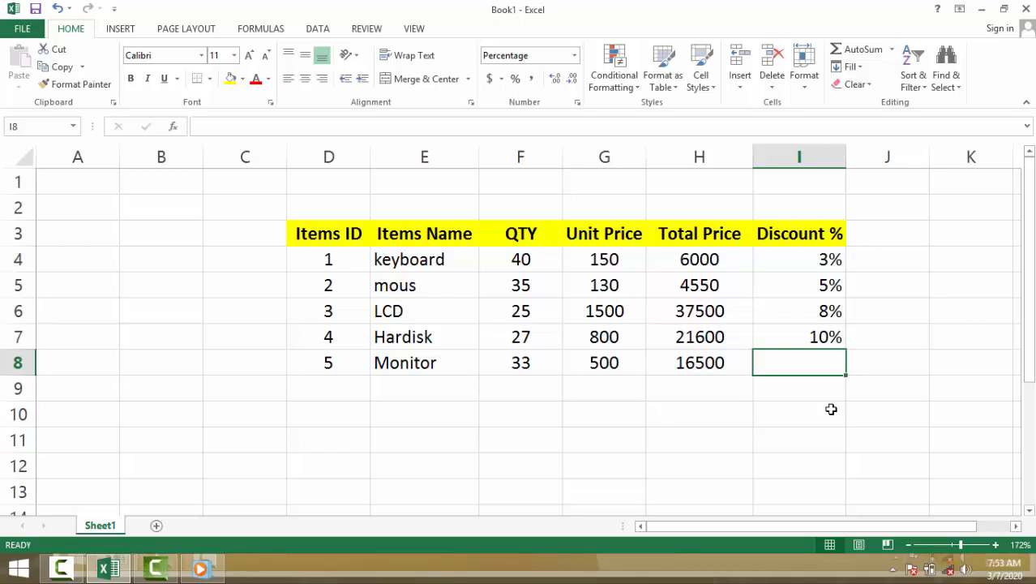
type("4")
key("Return")
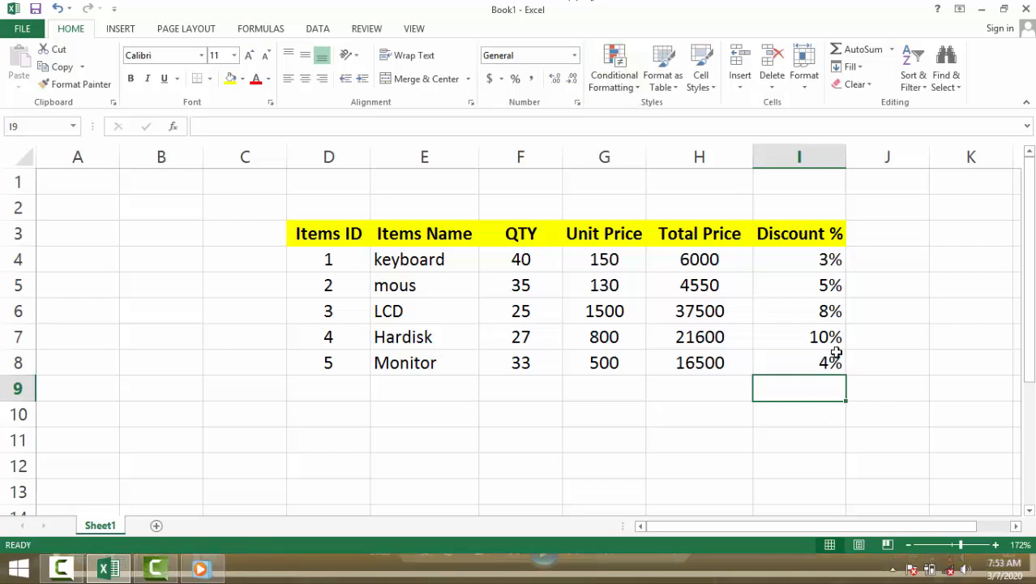
Step: Centre the discount percentages in I4:I8 horizontally
left_click(891, 253)
left_click(886, 241)
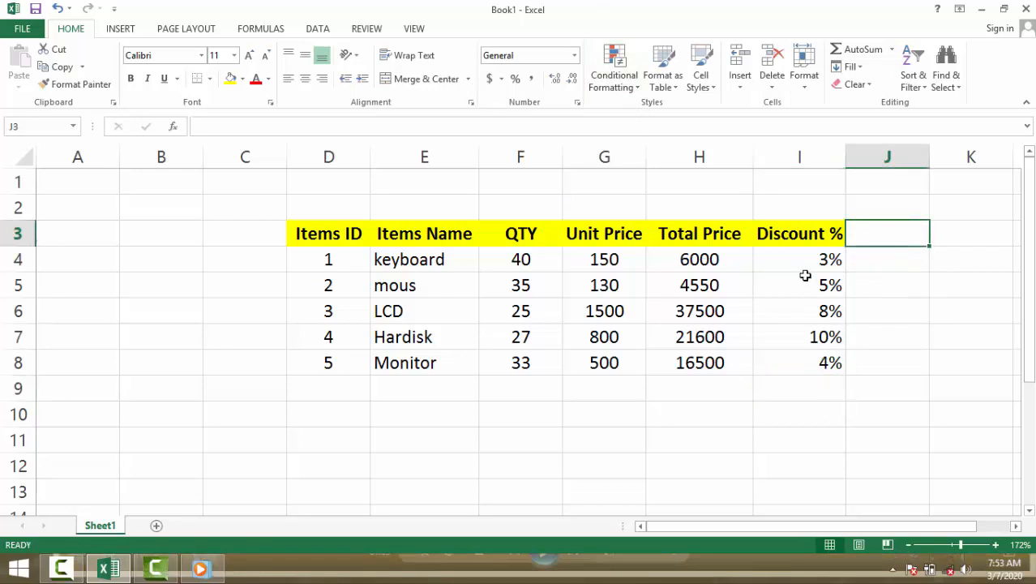
left_click_drag(803, 264, 801, 361)
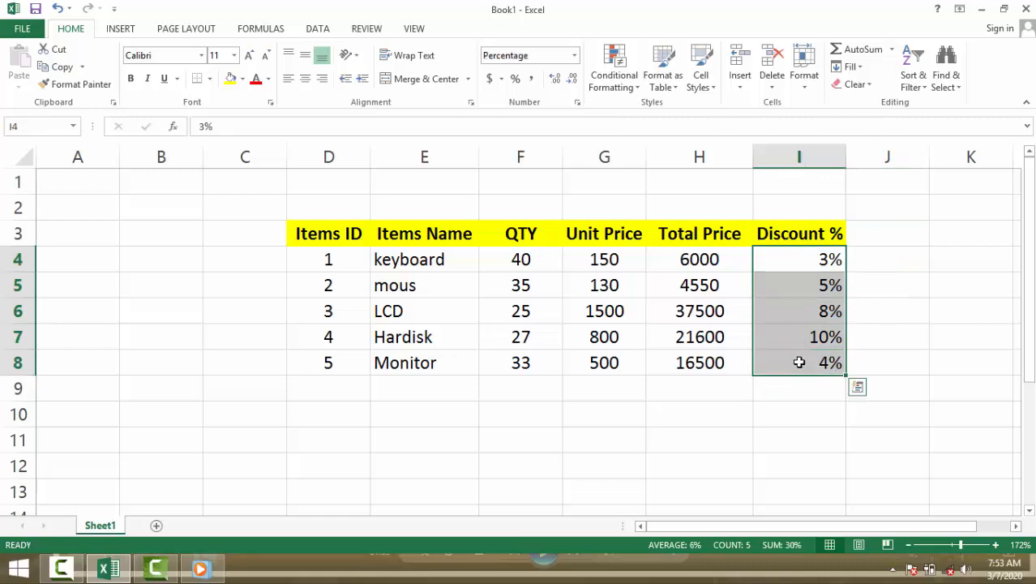
left_click(305, 79)
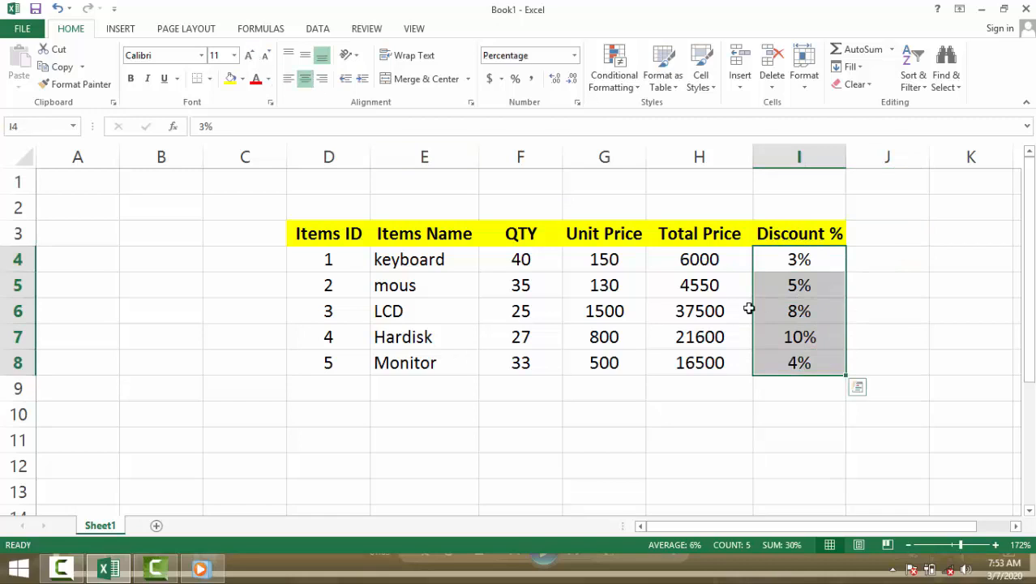
Step: Add the header "Dis Amount" in J3 and widen column J to fit it
left_click(890, 236)
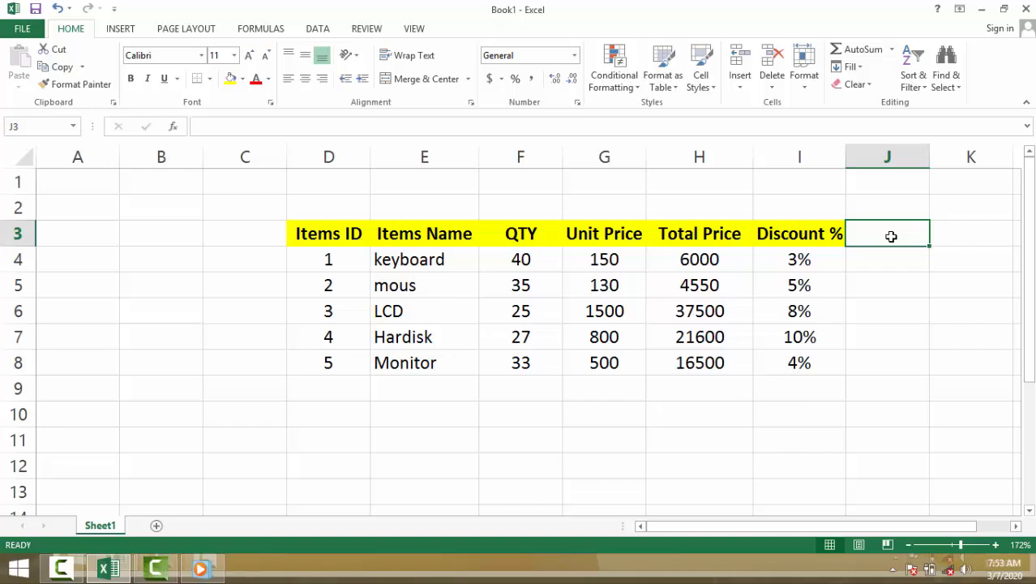
type("Dis")
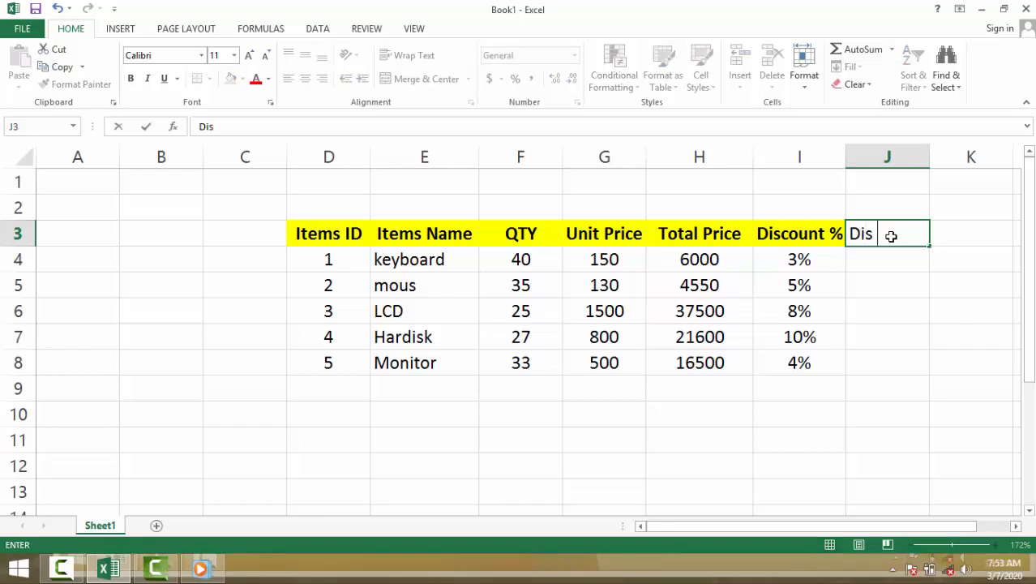
type(" Amount")
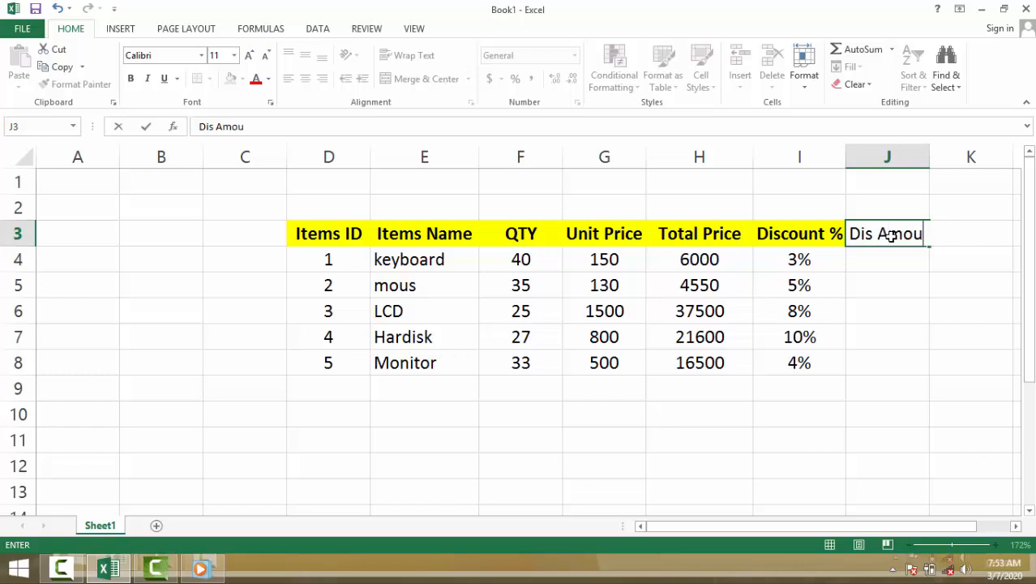
left_click(939, 158)
left_click_drag(927, 161, 942, 159)
Step: Widen column I slightly to leave space between the Discount % and Dis Amount headers
left_click_drag(703, 529, 754, 528)
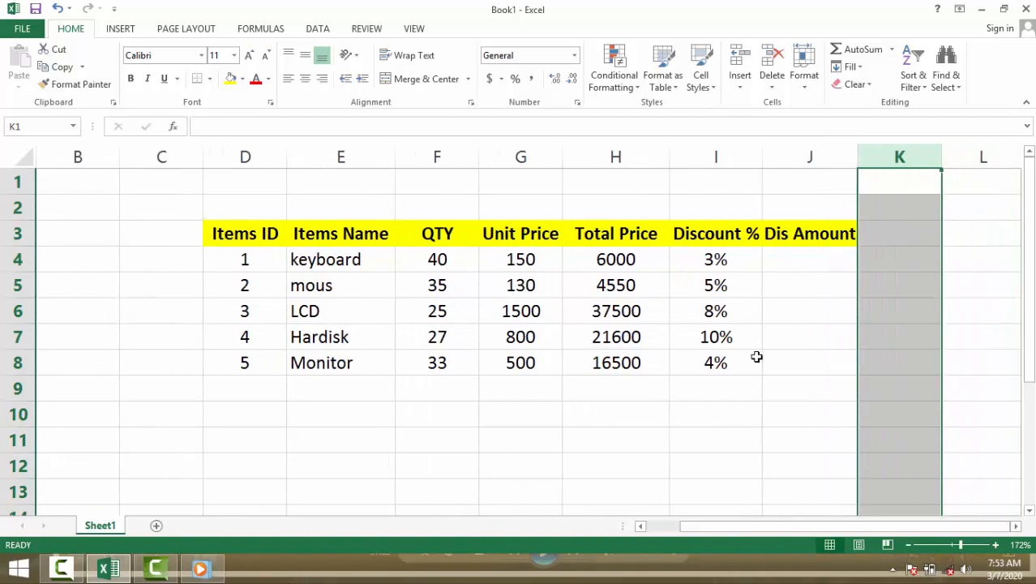
left_click(807, 257)
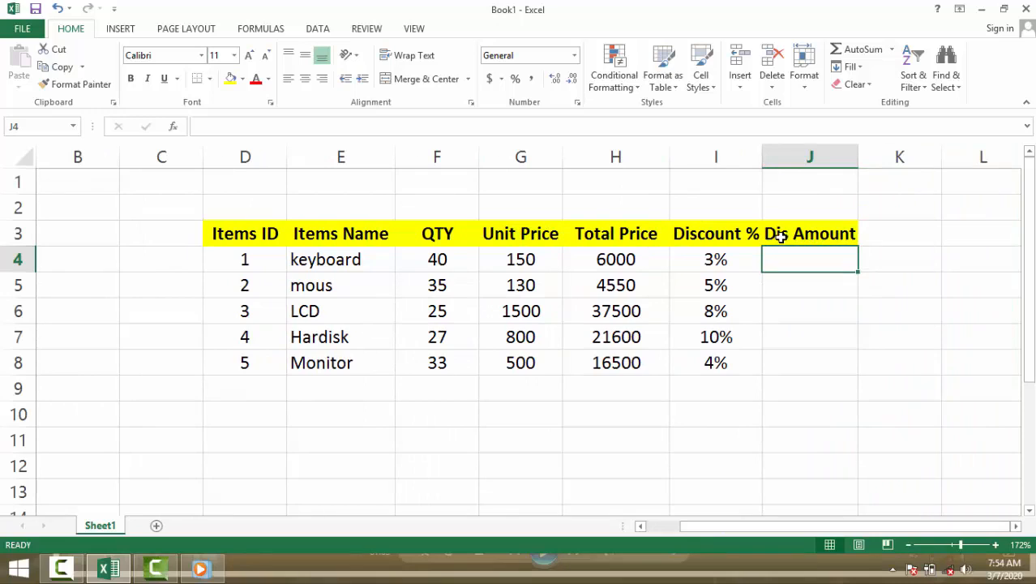
left_click_drag(763, 146, 774, 147)
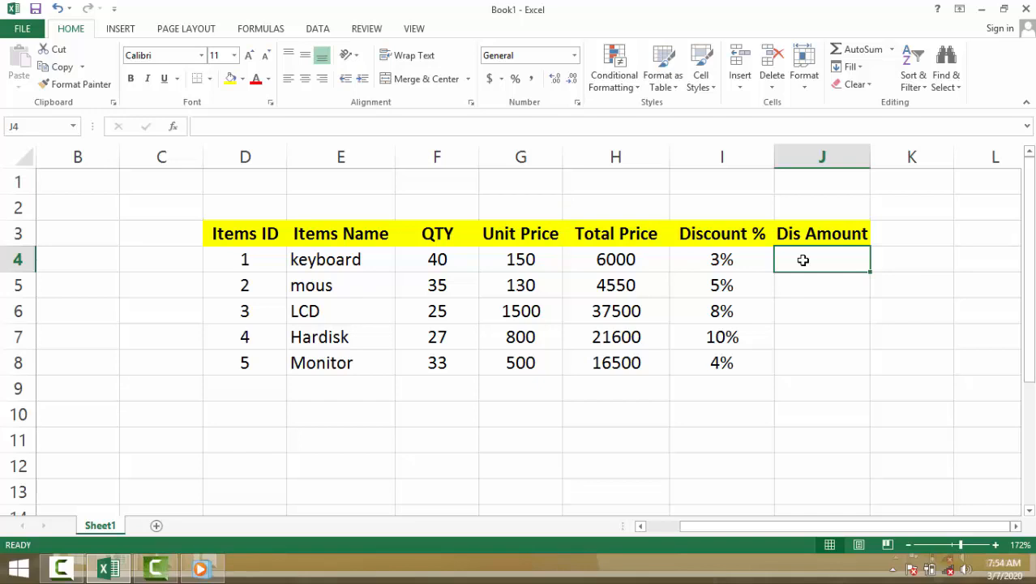
Step: Enter the formula =I4*H4 in J4 to calculate the keyboard's discount amount from its total price
type("=")
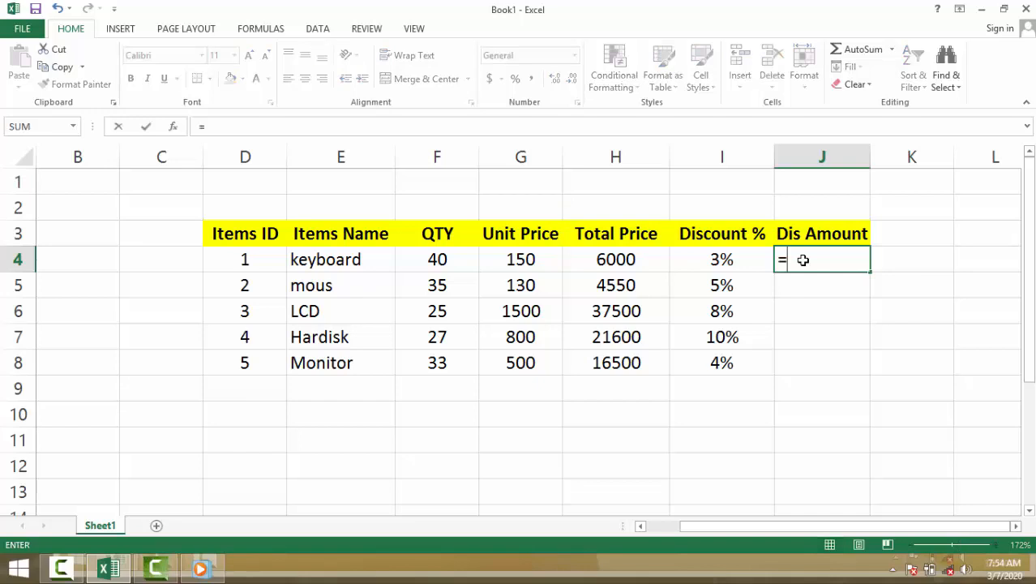
left_click(736, 259)
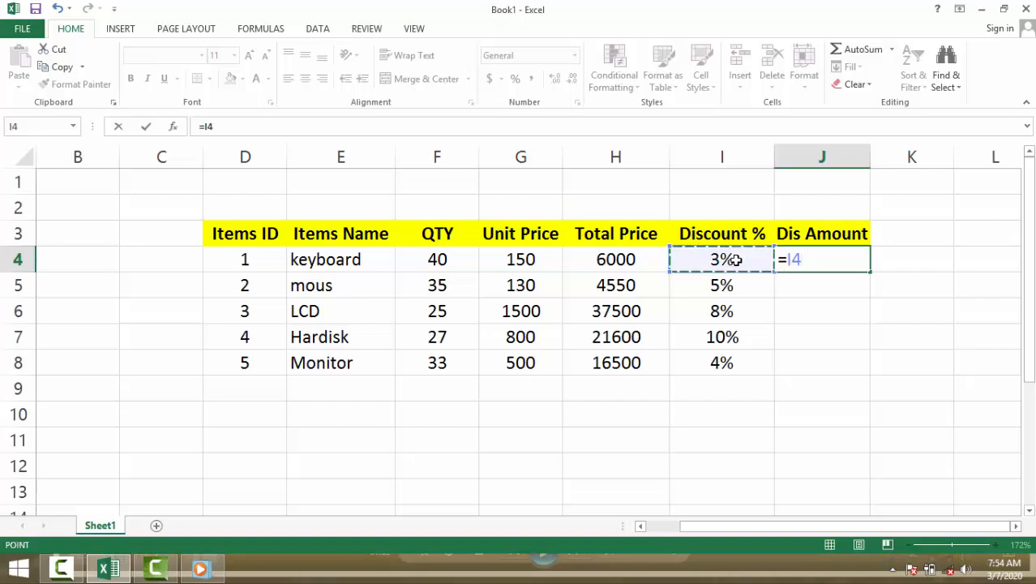
type("*")
left_click(634, 260)
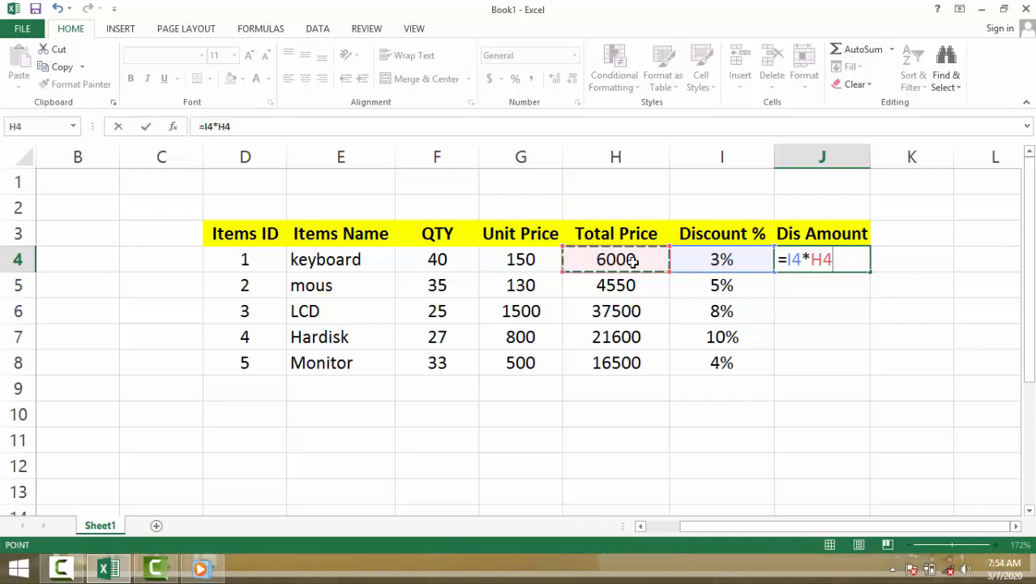
key("Return")
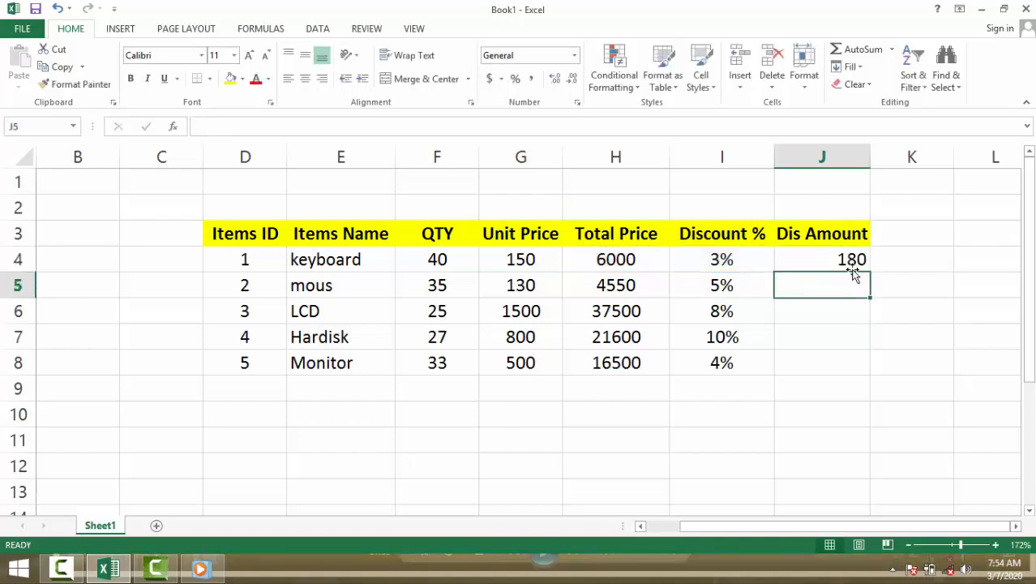
Step: Re-enter the keyboard's discount in I4 as 3 without the percent sign
left_click(820, 260)
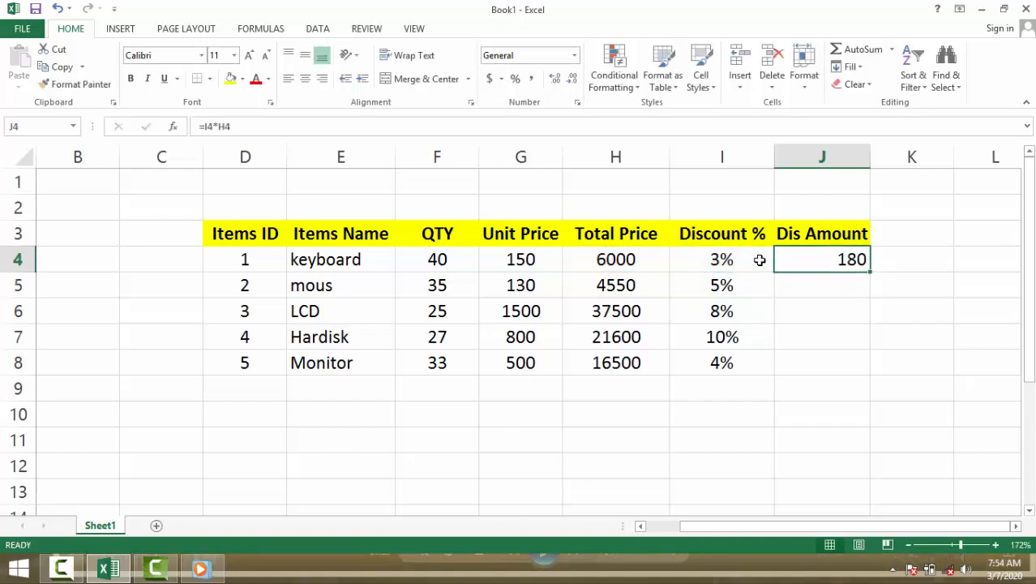
left_click(759, 259)
double_click(760, 260)
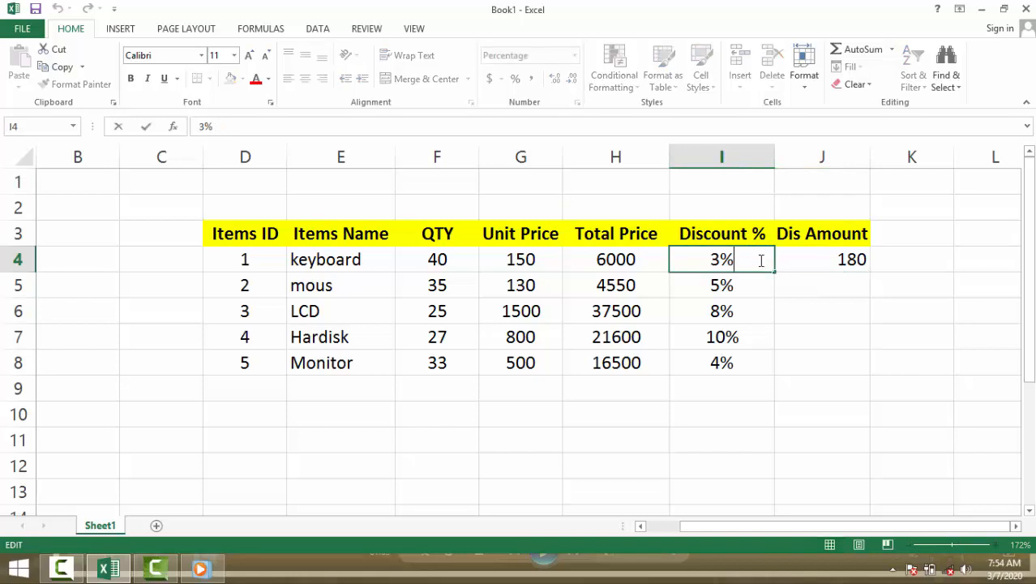
key("BackSpace")
left_click(802, 304)
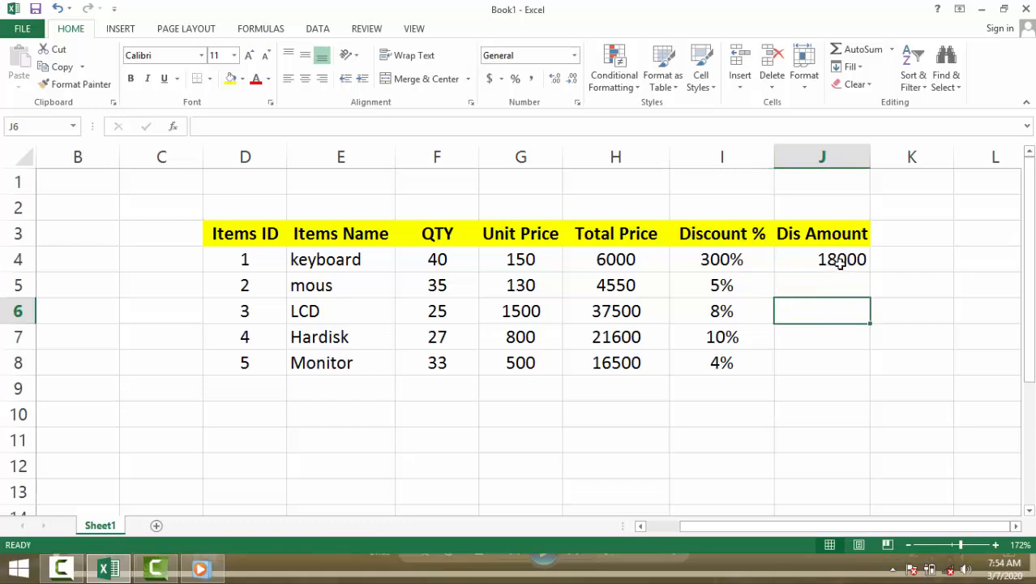
Step: Try again to replace the 300% discount in I4 with a plain 3
left_click(750, 259)
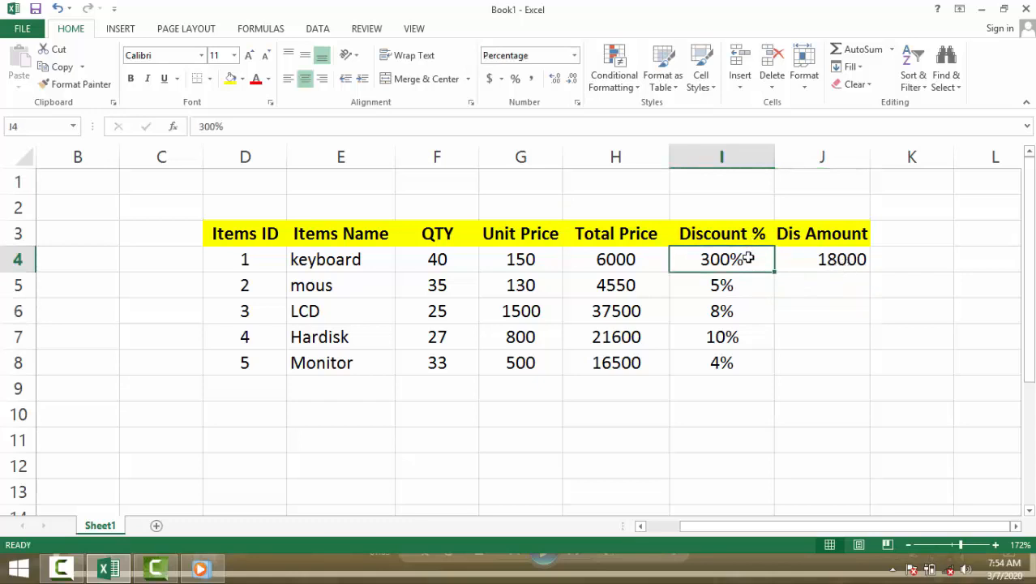
double_click(750, 259)
key("BackSpace")
key("BackSpace")
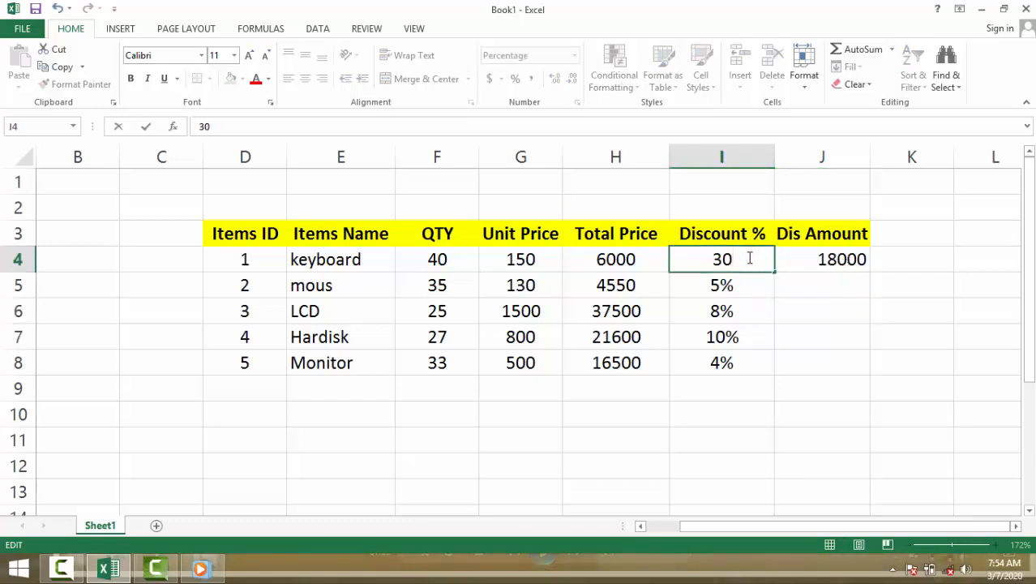
key("BackSpace")
left_click(830, 344)
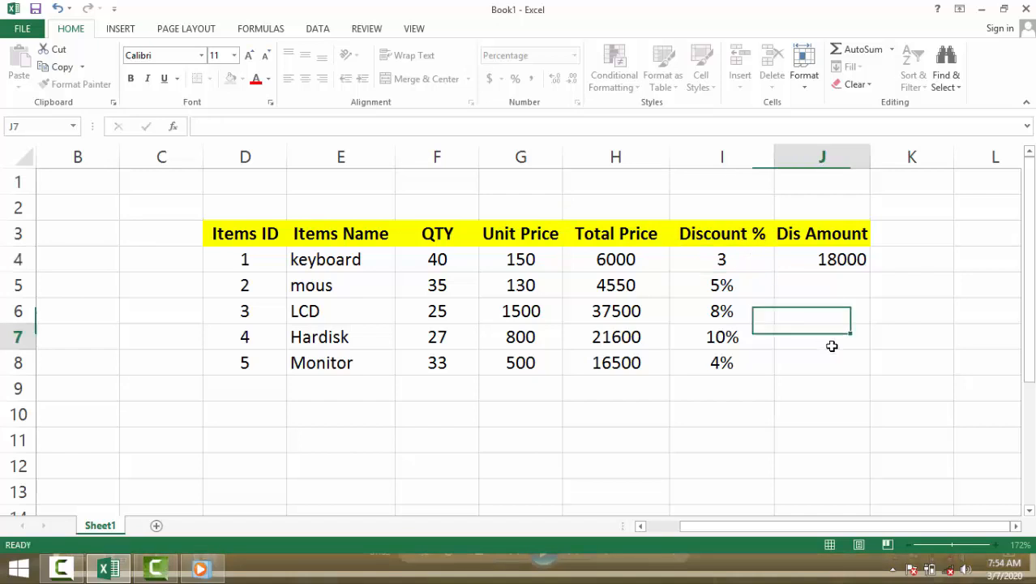
Step: Set the keyboard's discount in I4 to 3%, including the percent sign
left_click(753, 262)
double_click(753, 263)
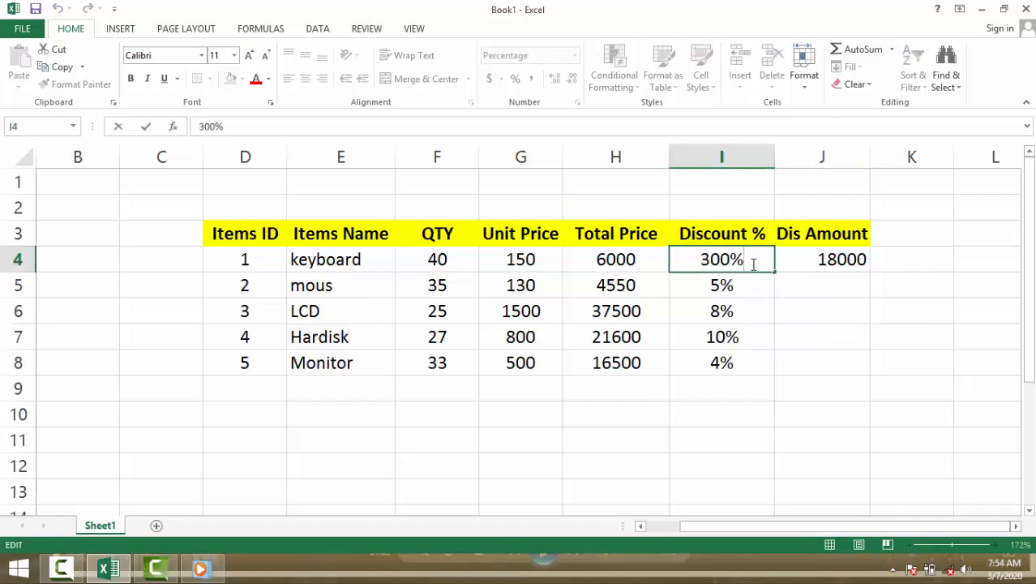
key("BackSpace")
key("BackSpace")
key("BackSpace")
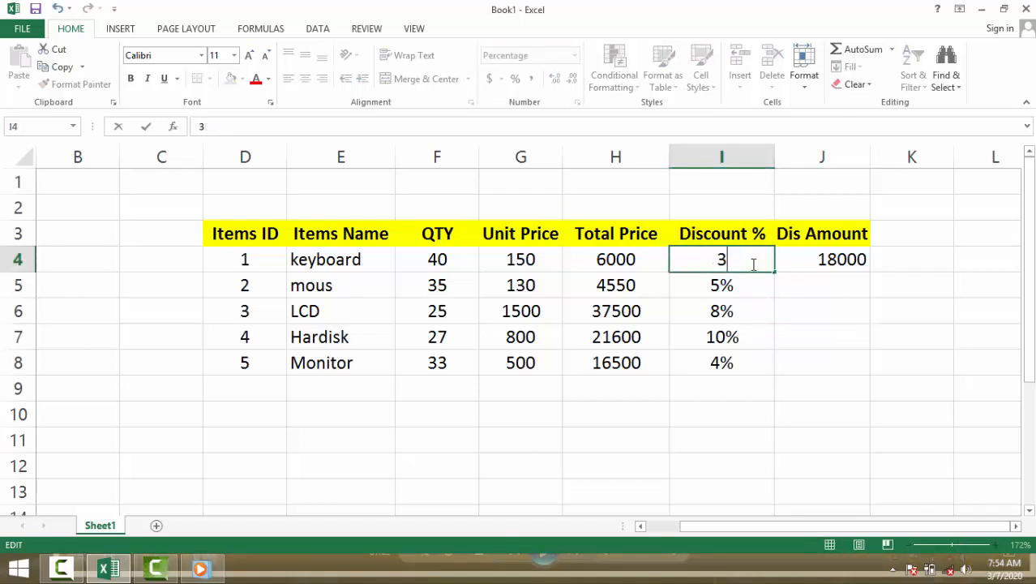
type("%")
left_click(808, 300)
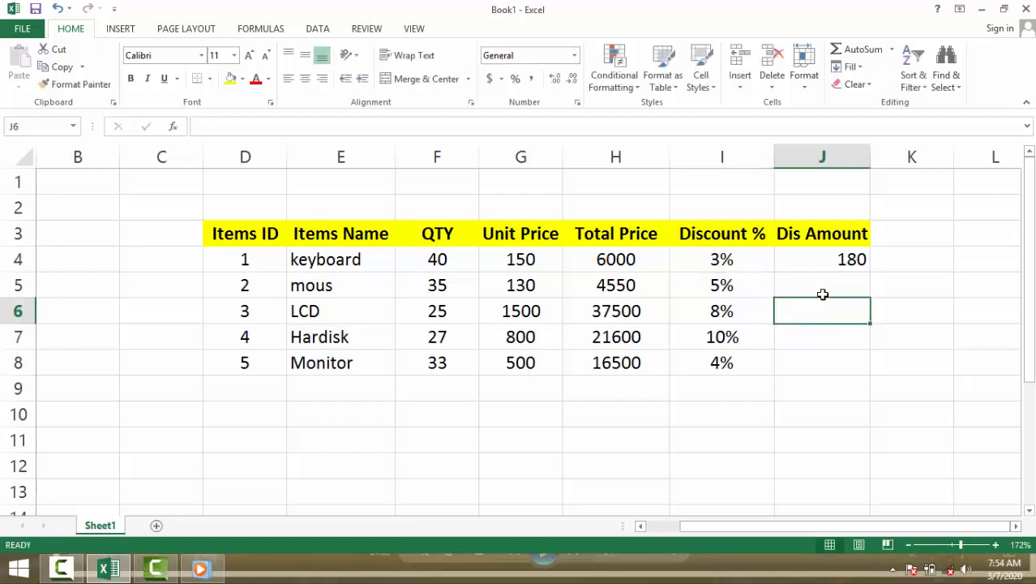
Step: Fill the discount amount formula from J4 down through J8 for the remaining items
left_click(808, 261)
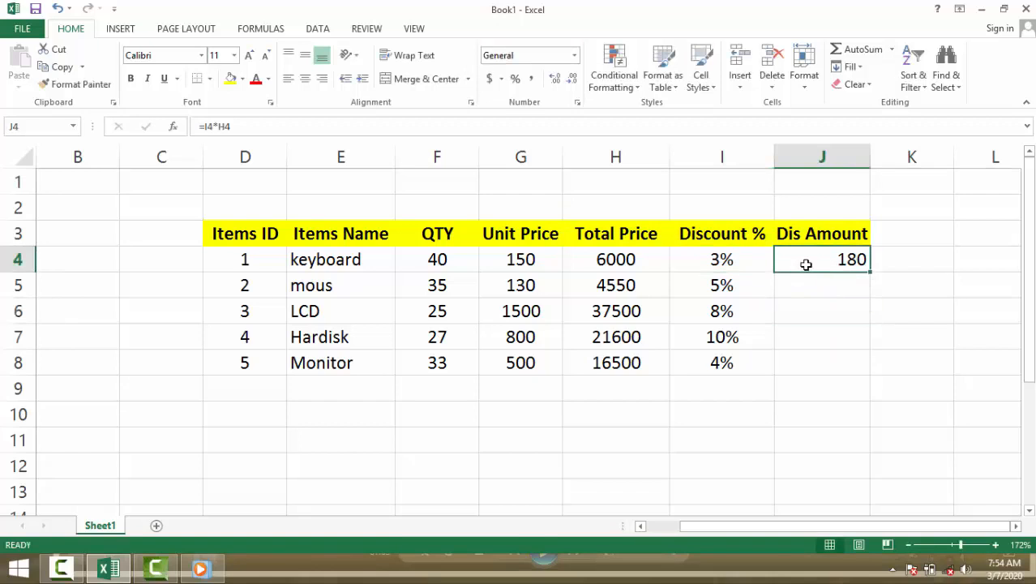
left_click_drag(803, 262, 793, 357)
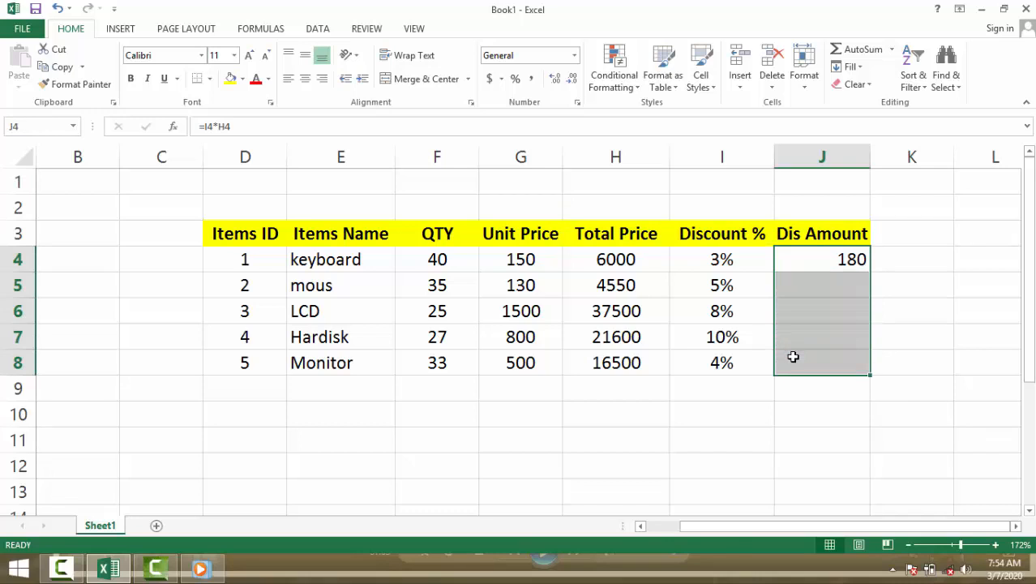
key("ctrl+d")
left_click(899, 319)
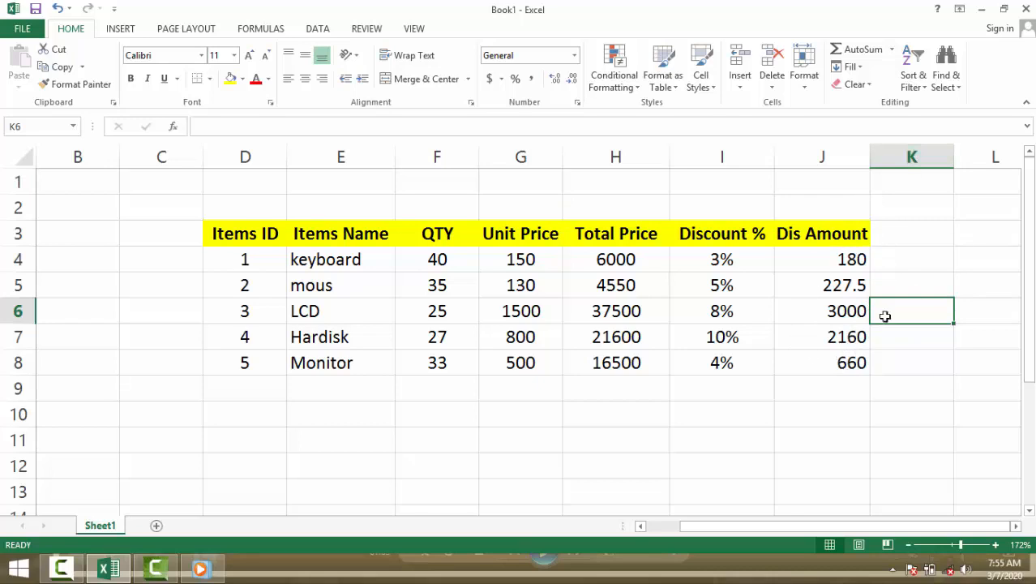
Step: Enter the header "Total Discount" in K3, beside the Dis Amount header
mouse_move(893, 527)
left_mouse_down()
mouse_move(882, 529)
mouse_move(911, 529)
left_mouse_up()
left_click_drag(803, 260, 811, 359)
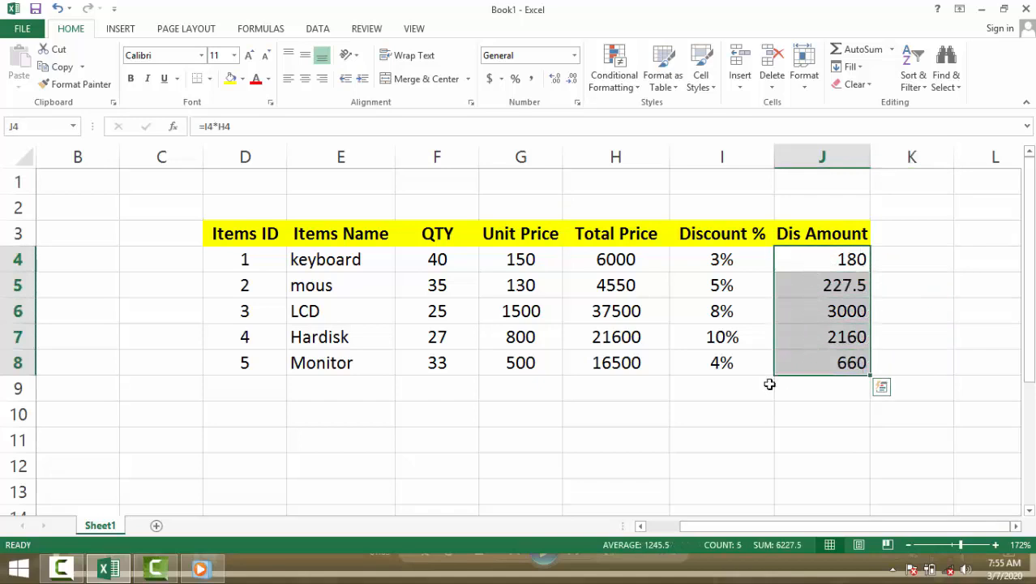
left_click(912, 238)
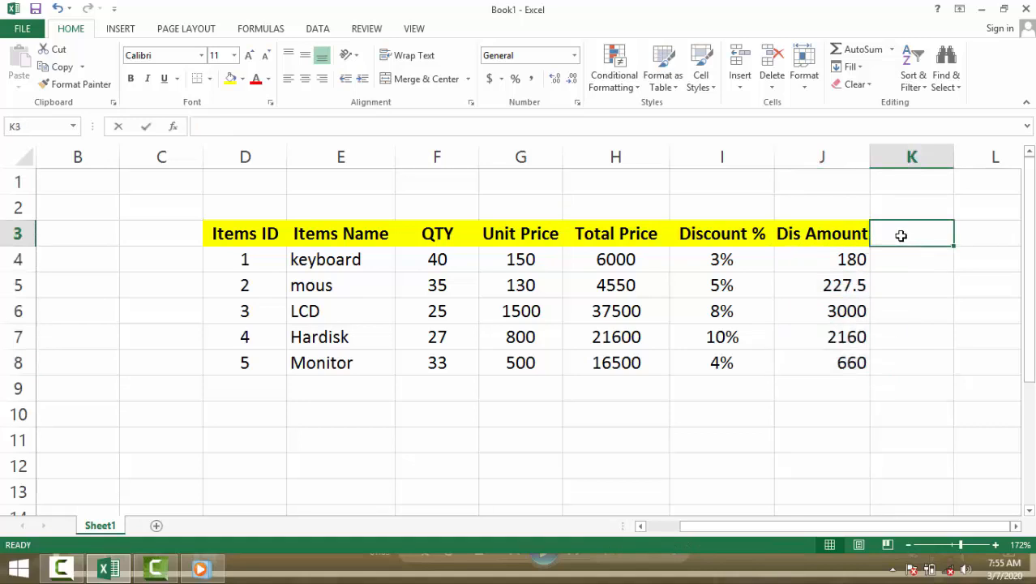
type("Total ")
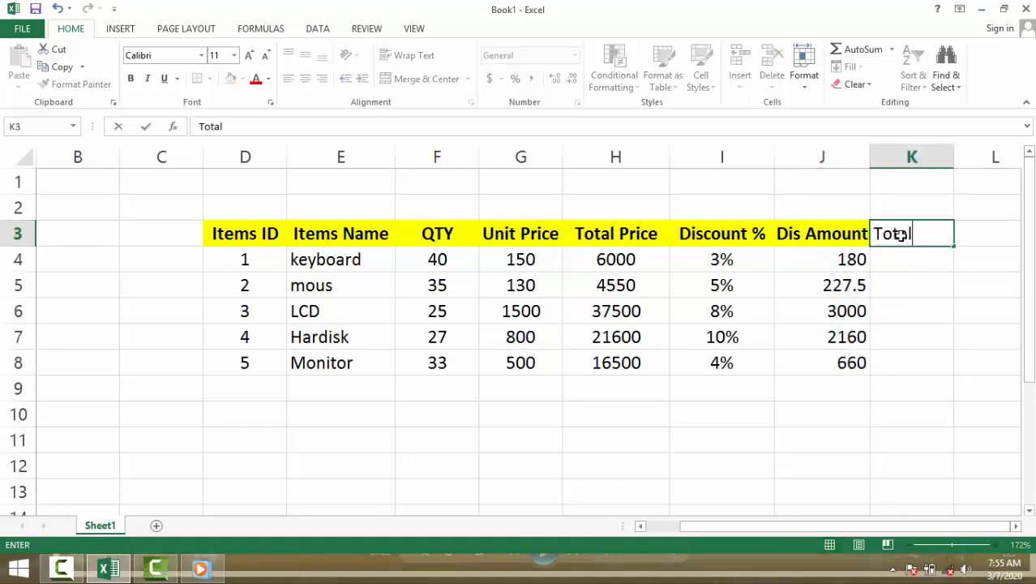
type("Dis")
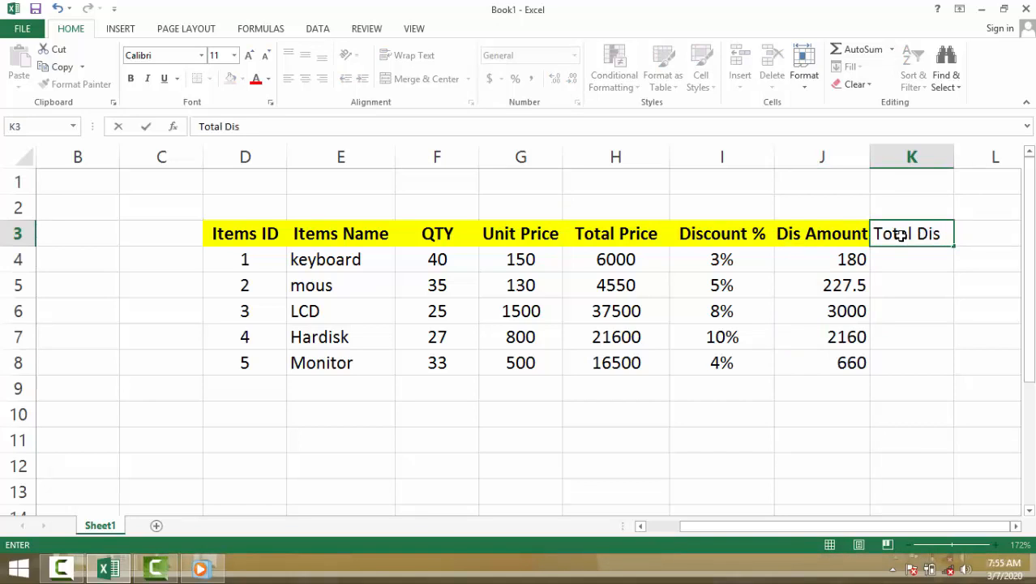
type("C")
key("BackSpace")
type("count")
Step: Widen column K until the Total Discount header fits
left_click(949, 159)
left_click_drag(953, 162, 972, 162)
left_click_drag(914, 527, 914, 528)
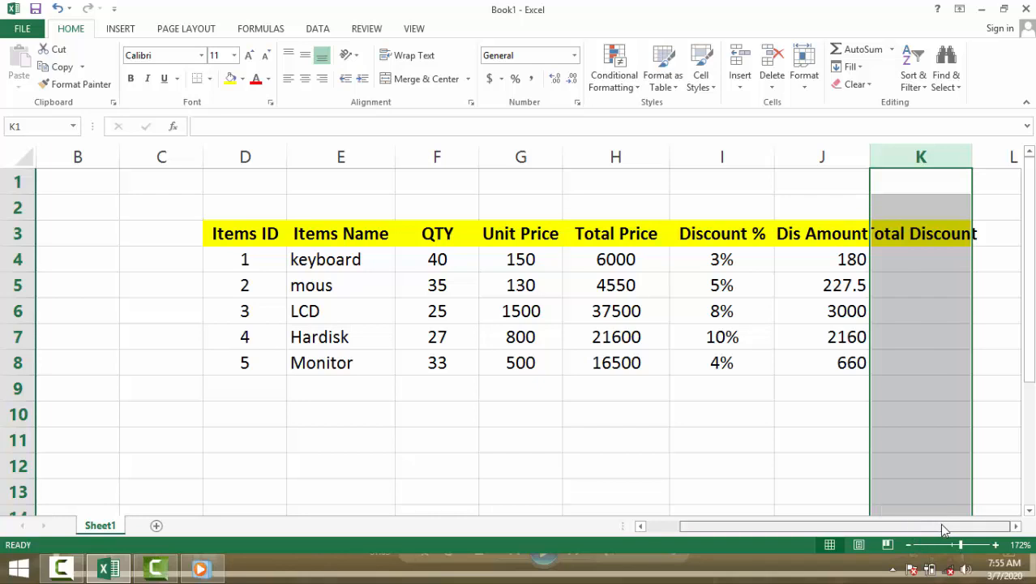
left_click_drag(969, 152, 983, 154)
left_click(784, 425)
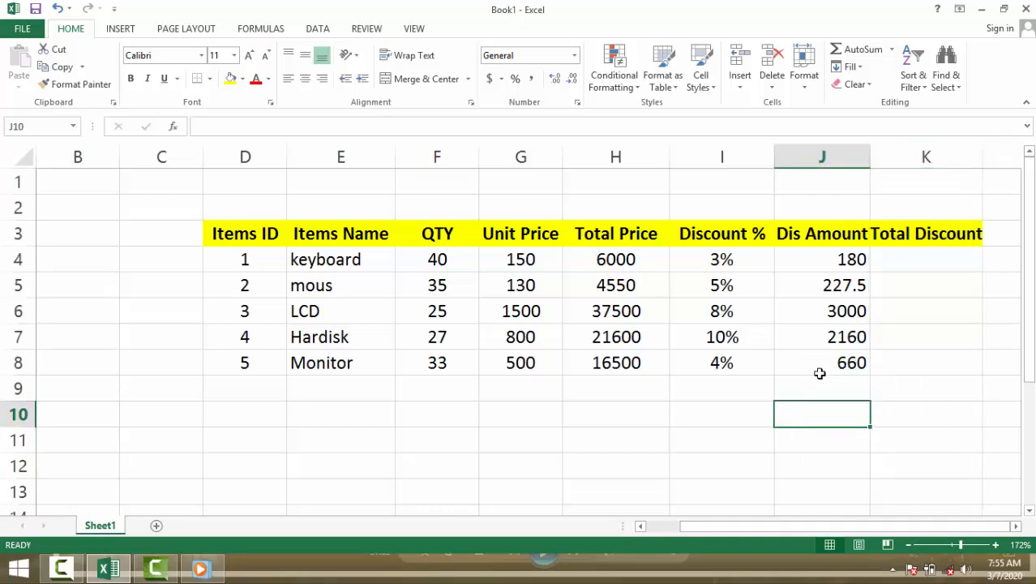
Step: Move the Total Discount label from K3 to I9 and widen column I to fit it
left_click(903, 233)
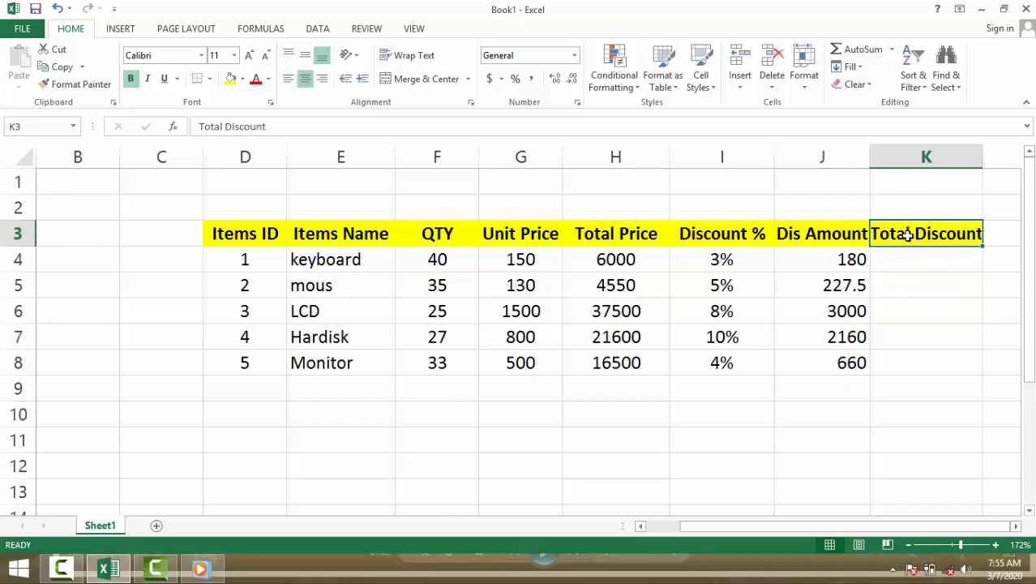
key("ctrl+c")
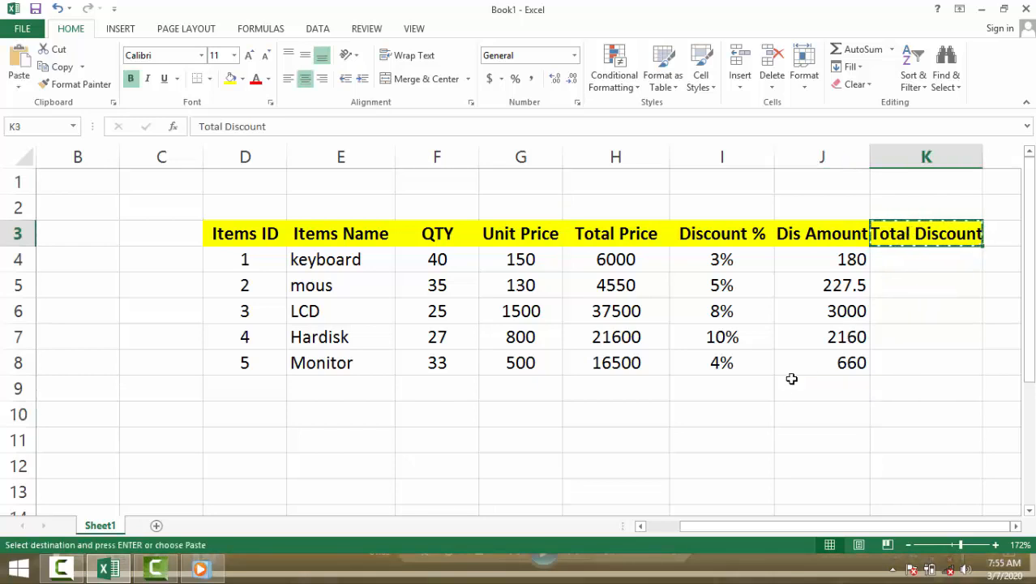
left_click(746, 388)
key("ctrl+v")
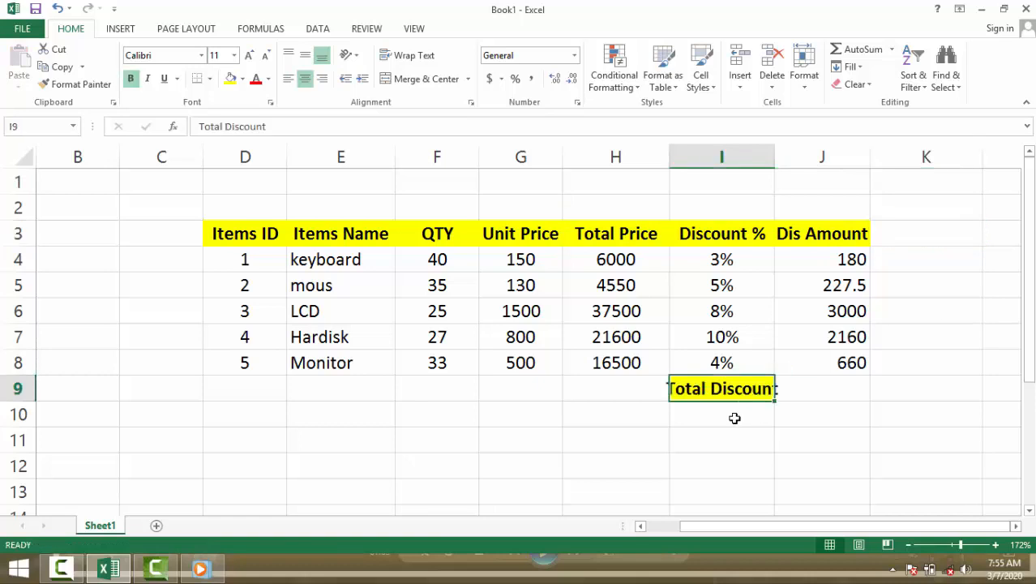
left_click(733, 412)
left_click_drag(774, 159, 784, 160)
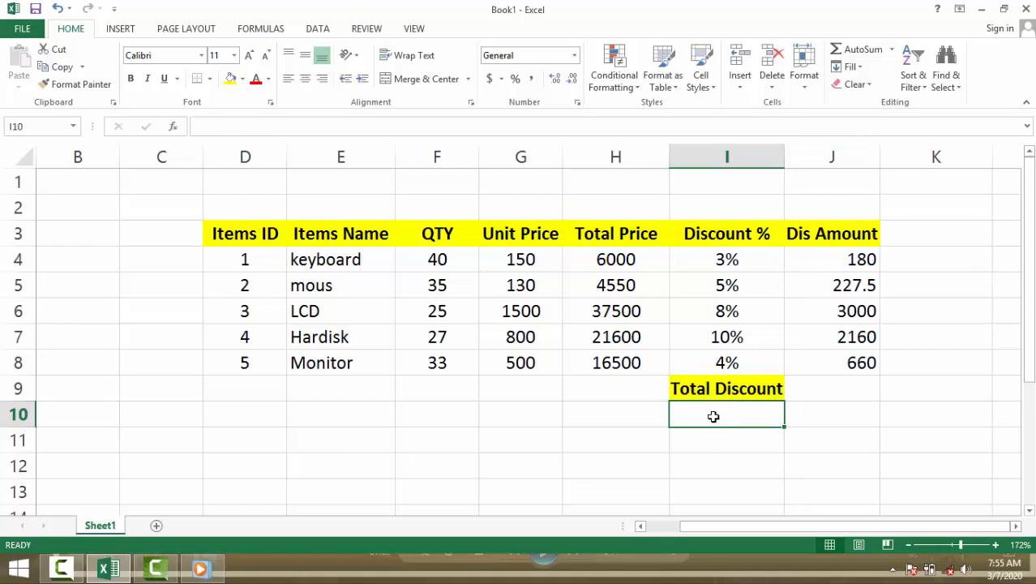
type("Tota")
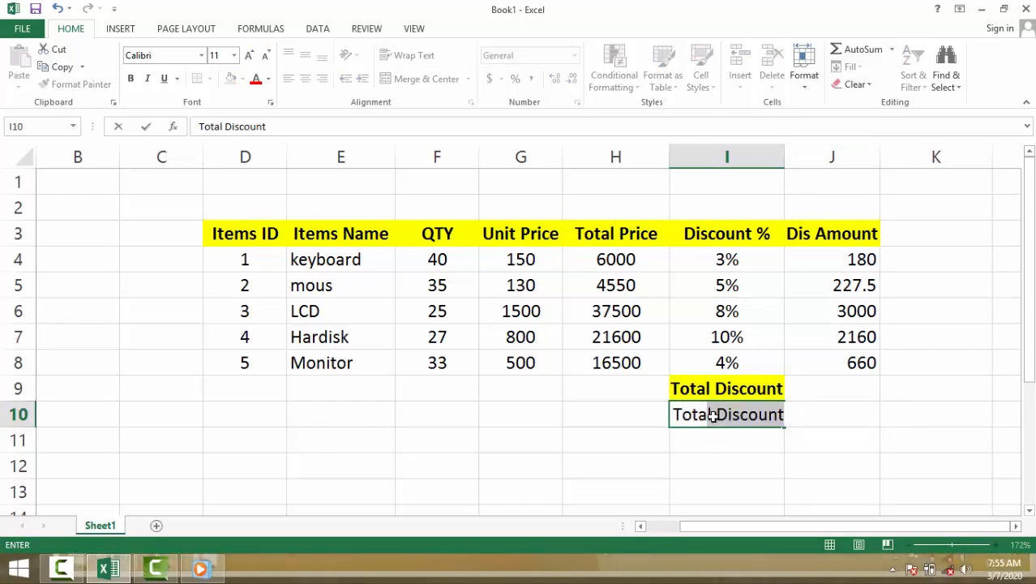
type("l")
key("BackSpace")
key("BackSpace")
key("BackSpace")
key("BackSpace")
key("BackSpace")
key("BackSpace")
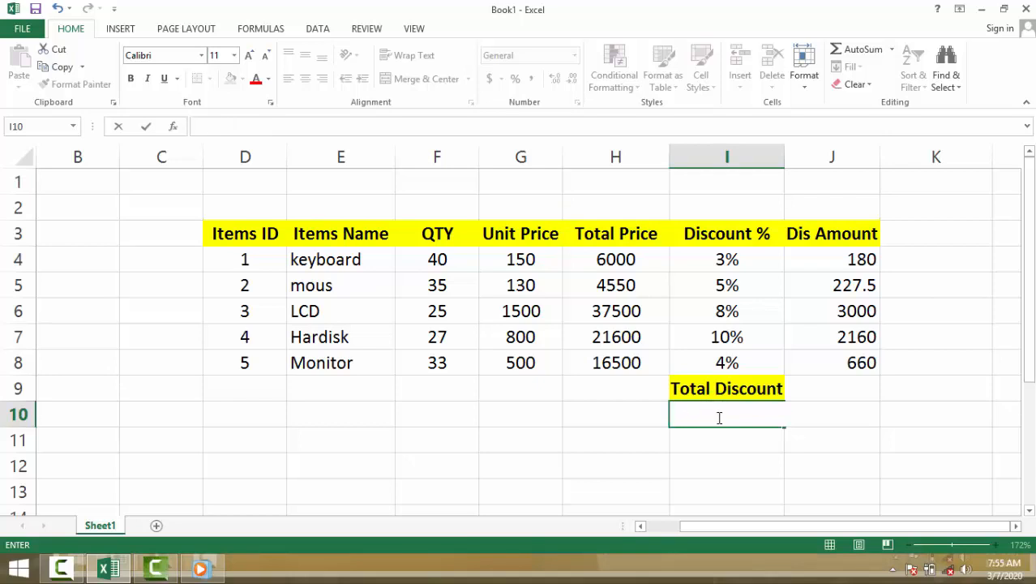
Step: Enter the formula =sum(J4:J8) in J9 to total the discount amounts
left_click(841, 389)
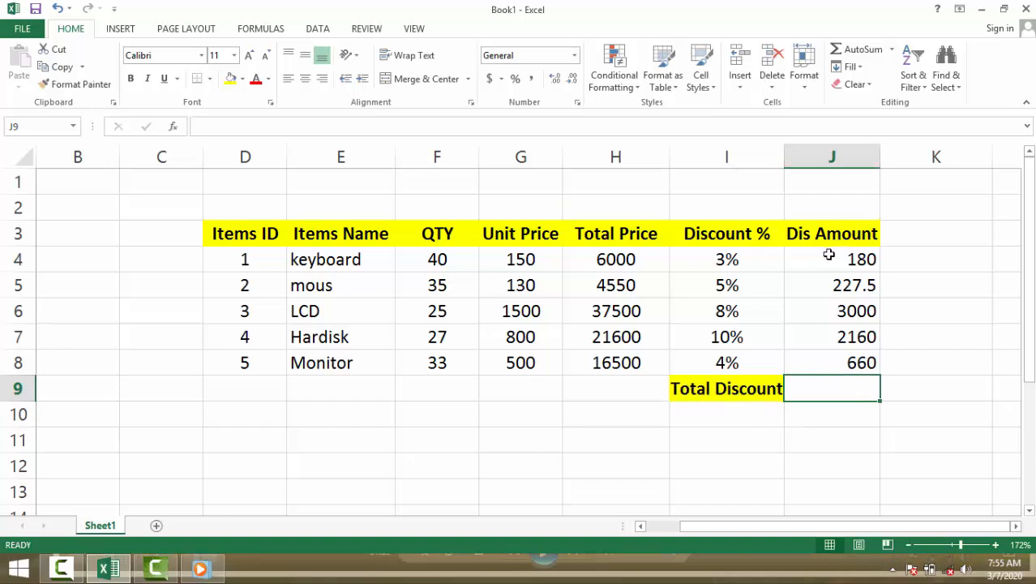
left_click_drag(832, 257, 824, 365)
left_click(824, 392)
type("=sum(")
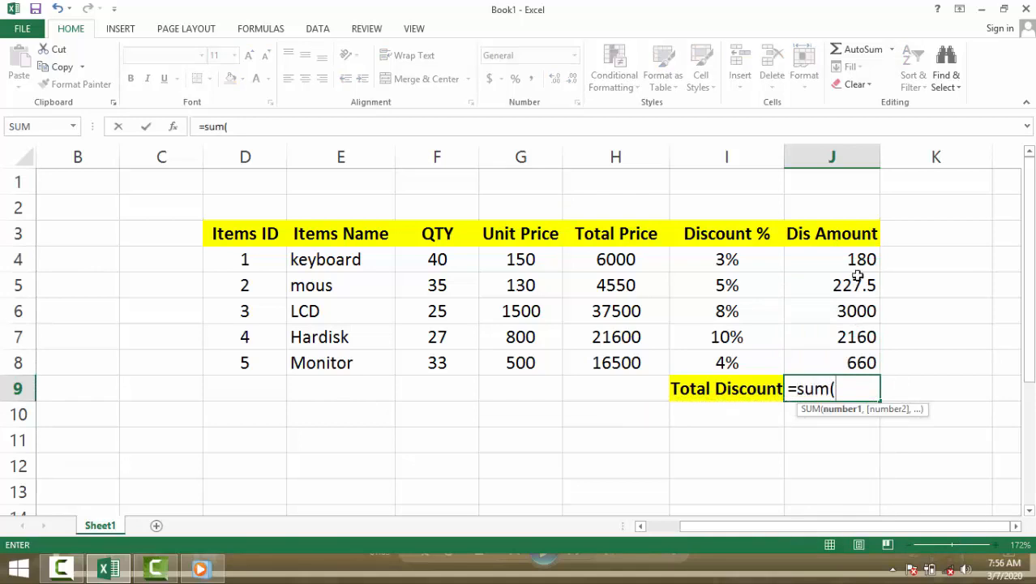
left_click_drag(835, 254, 827, 354)
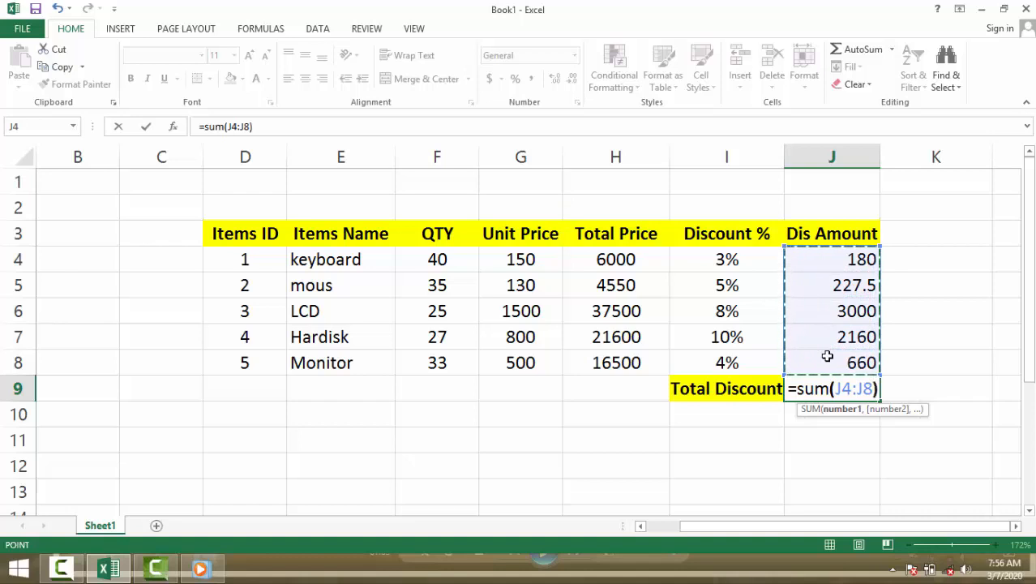
key("Return")
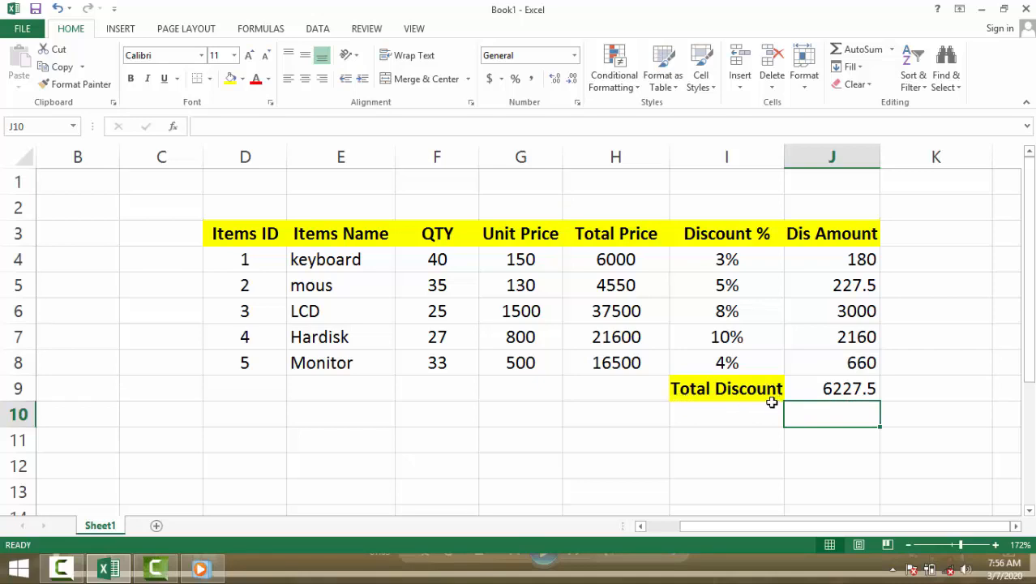
Step: Enter the label "Total Amount" in I10, below the Total Discount label
left_click(726, 413)
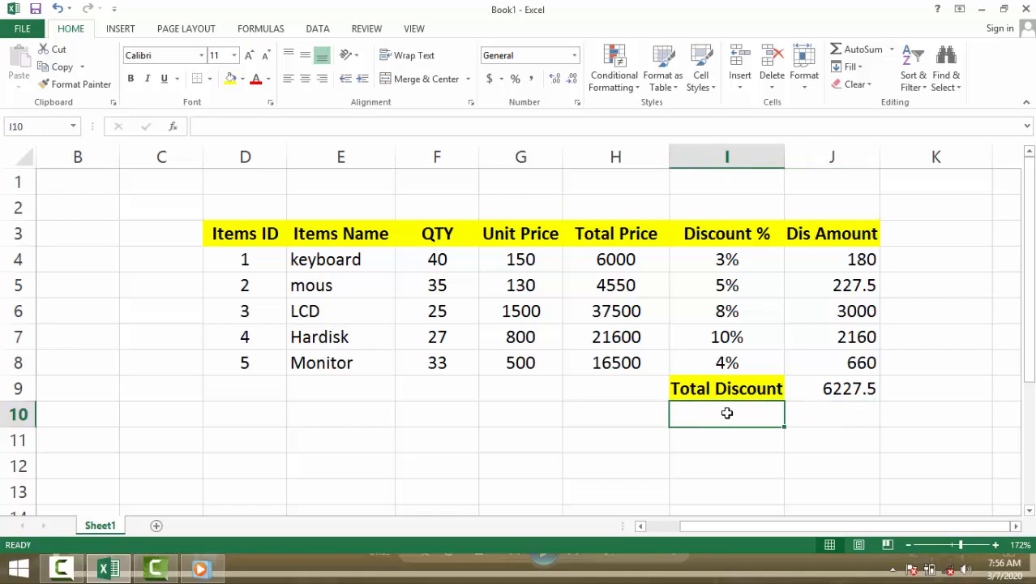
type("Total ")
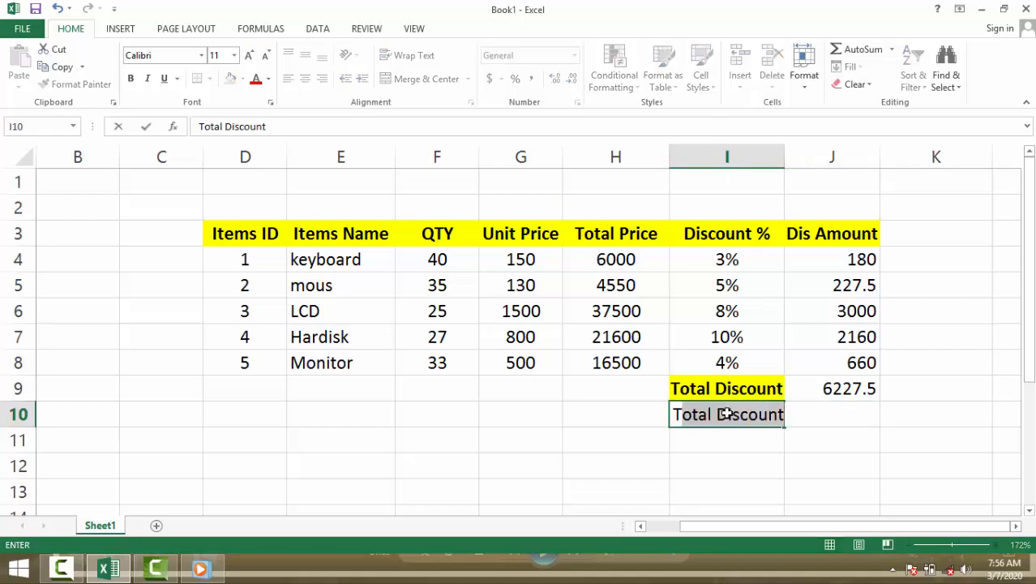
type("Amount")
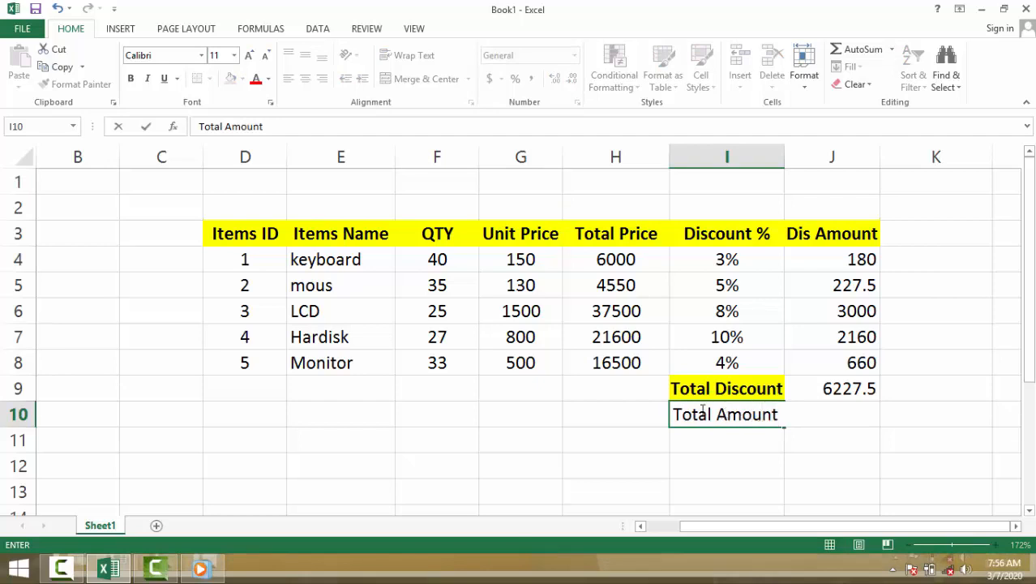
left_click(610, 438)
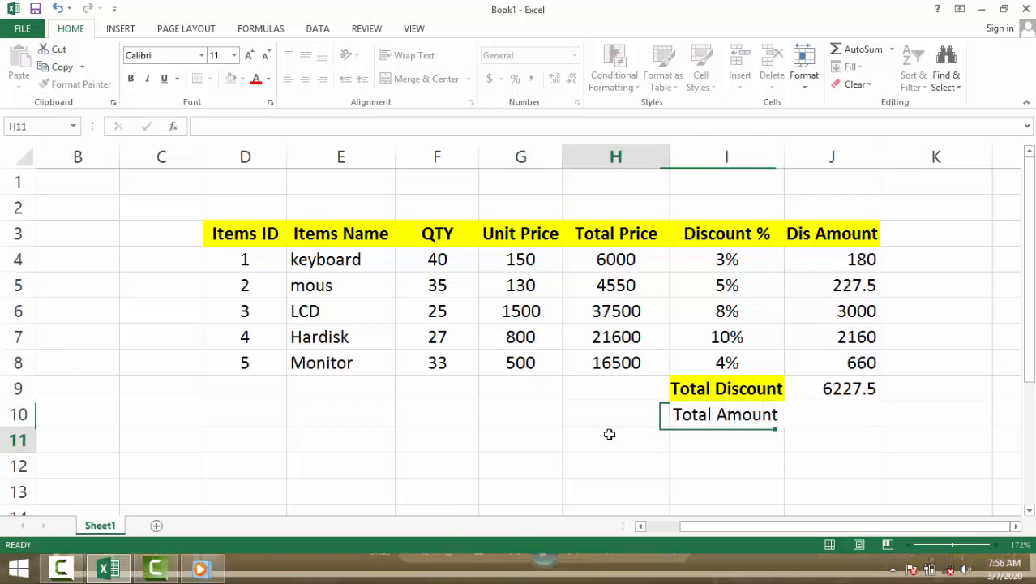
Step: Enter the formula =sum(H4:H8) in J10 to total the item prices
left_click(807, 409)
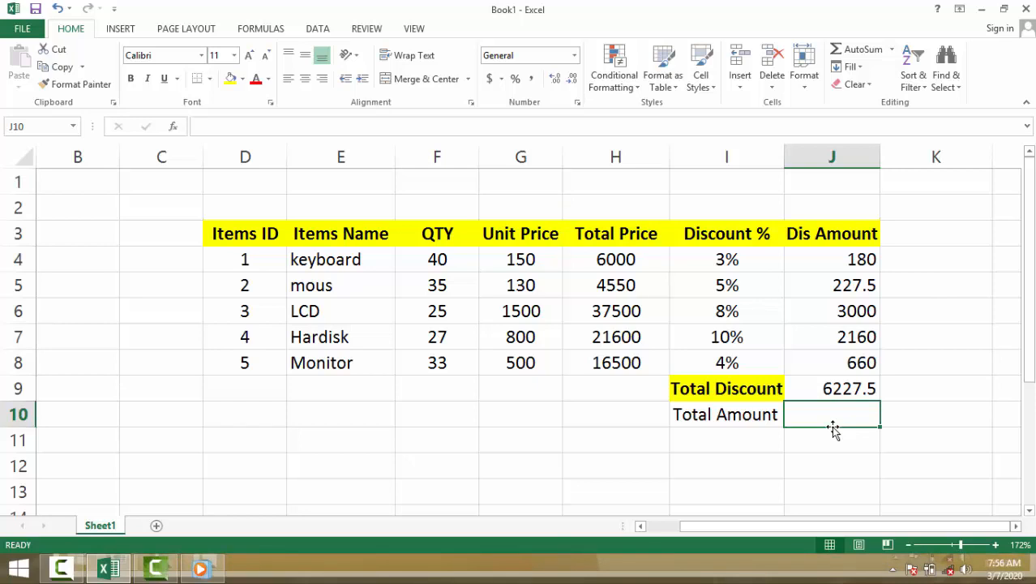
type("=s")
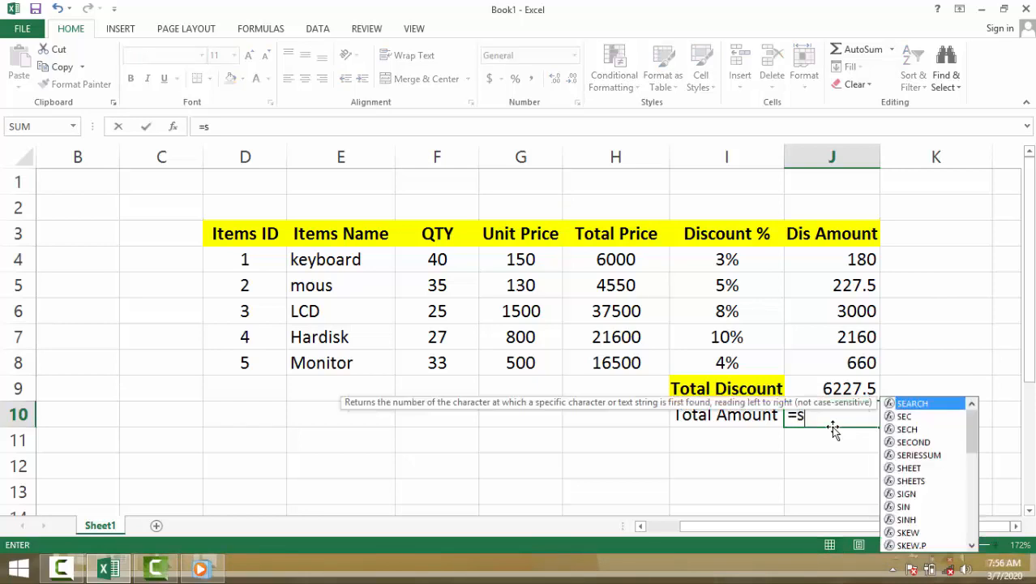
type("um(")
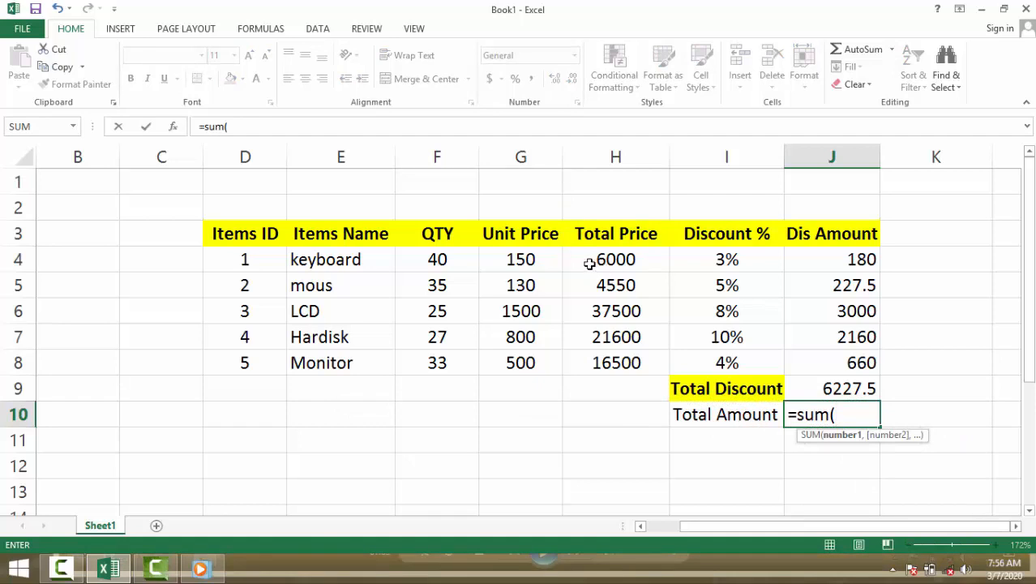
left_click_drag(587, 260, 589, 364)
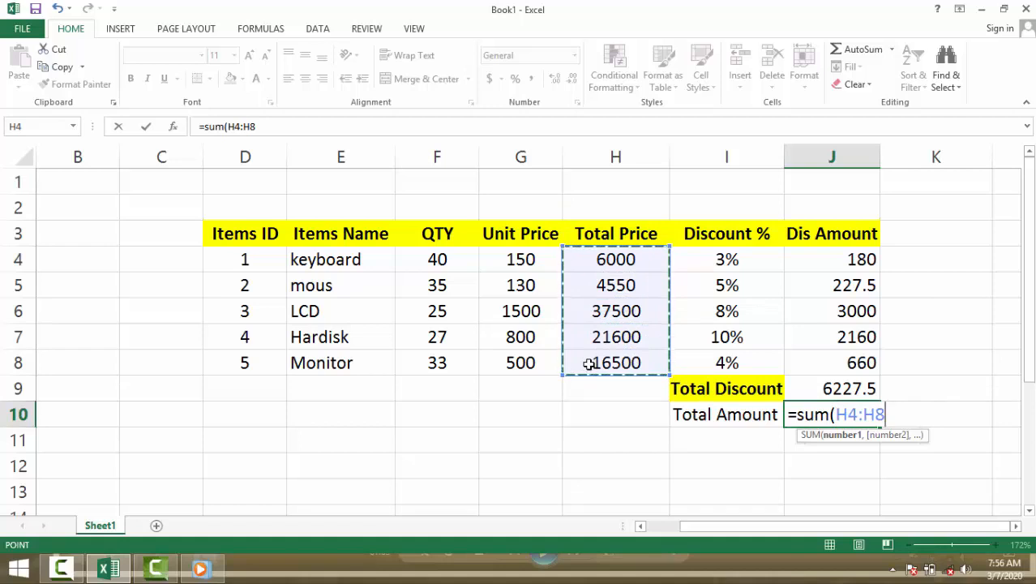
type(")")
key("Return")
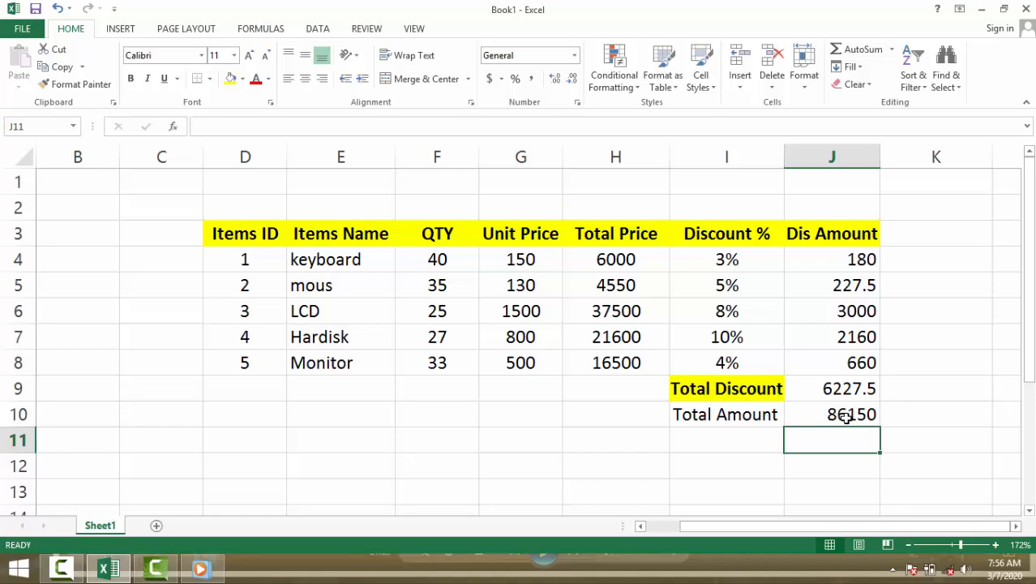
Step: Format the Total Amount label in I10 as bold with a yellow fill
left_click(760, 414)
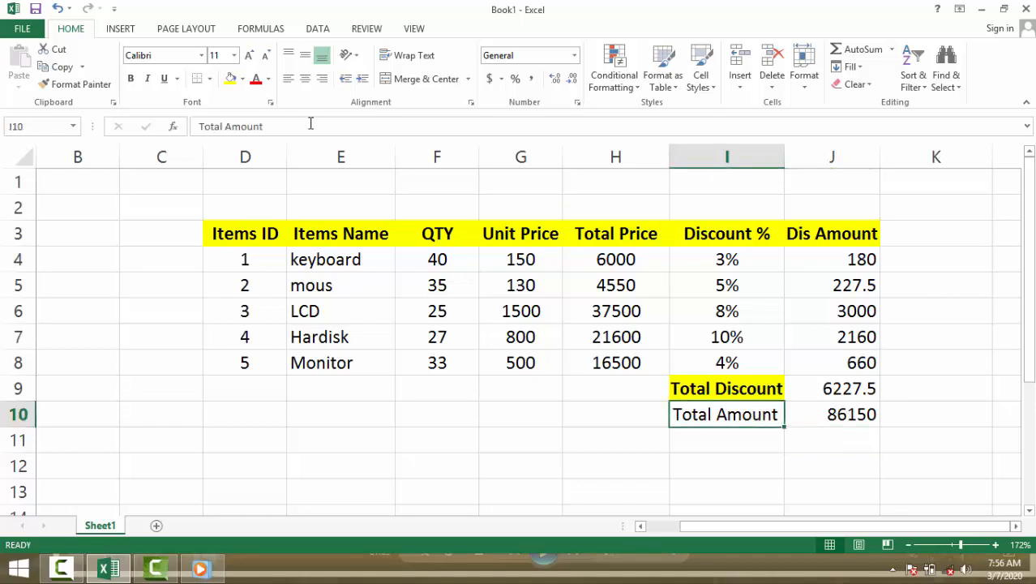
left_click(229, 79)
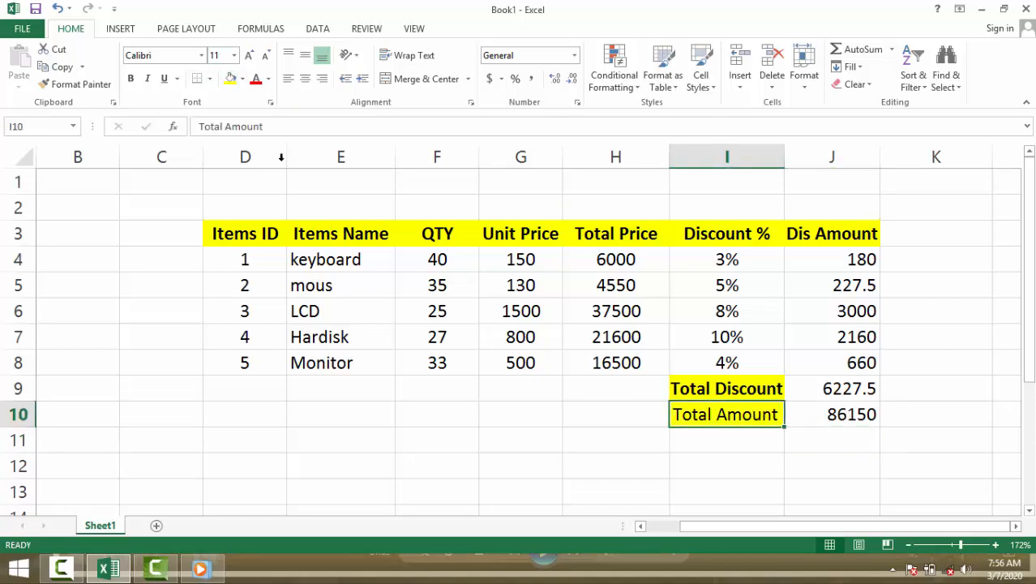
left_click(740, 456)
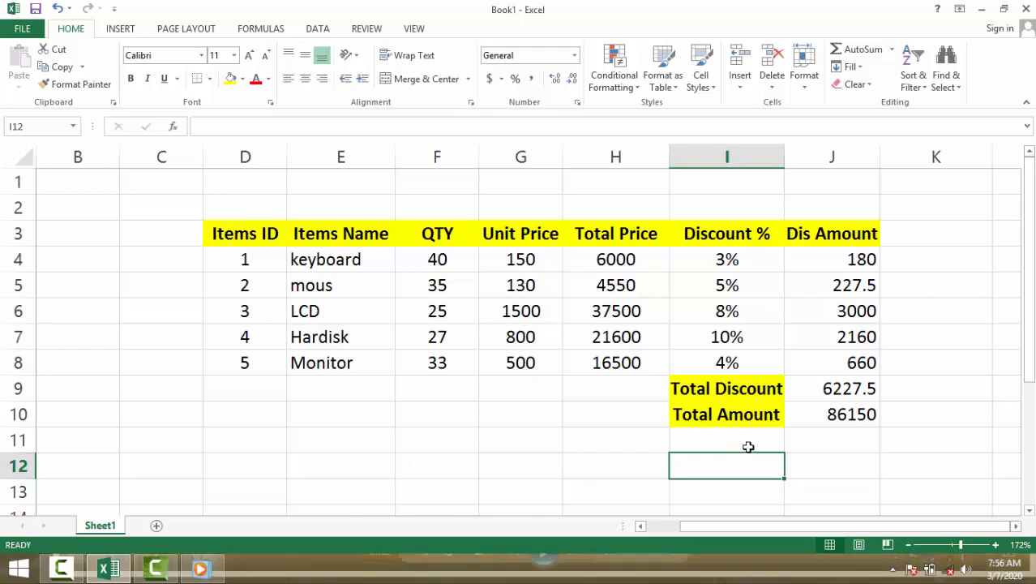
left_click(834, 438)
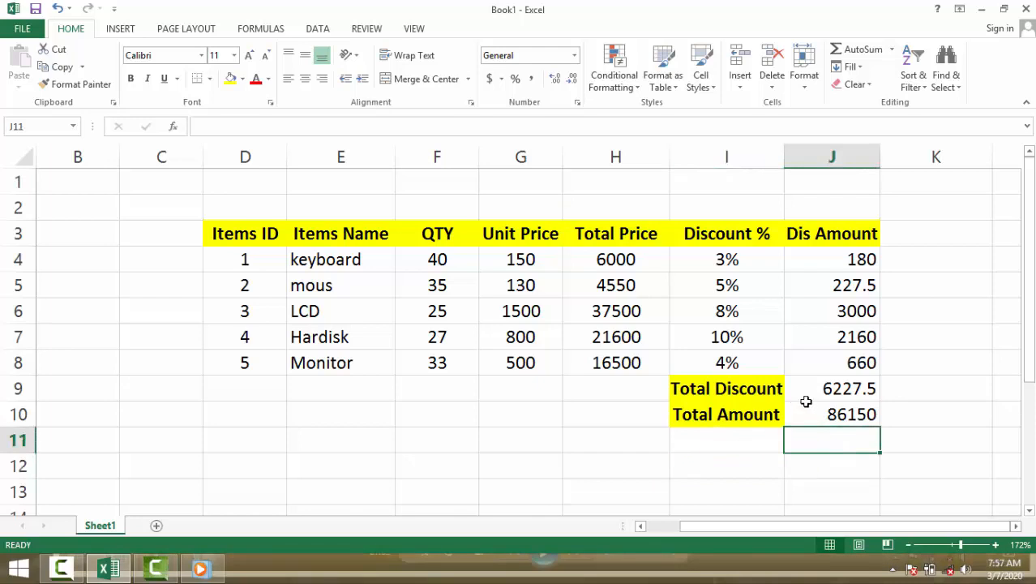
left_click(753, 387)
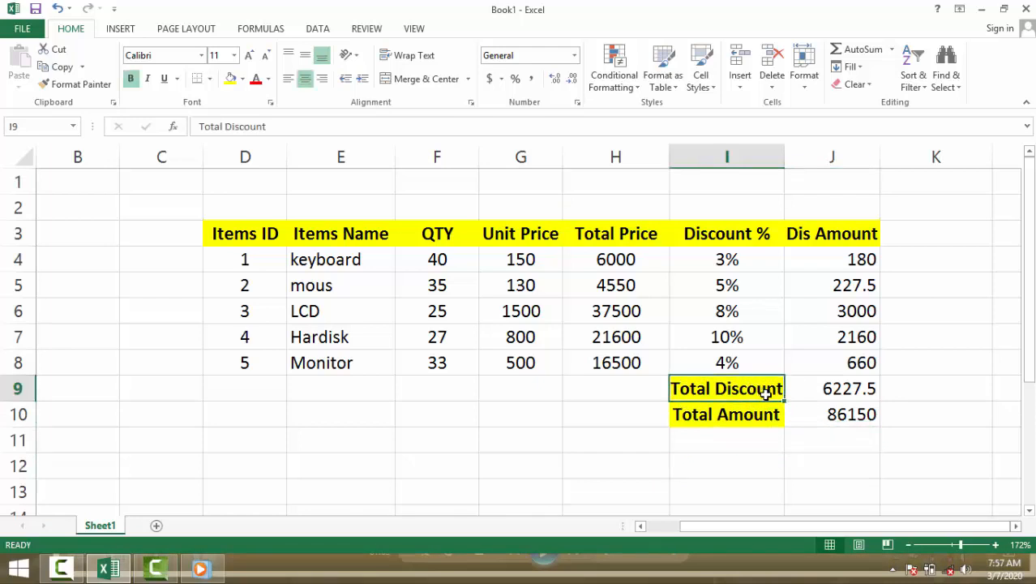
left_click(813, 390)
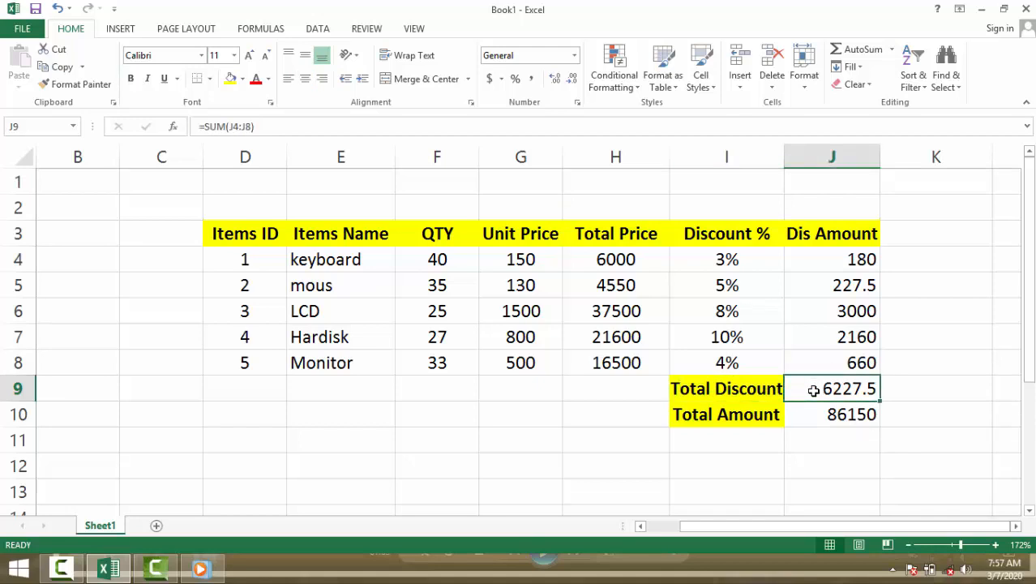
key("ctrl+c")
Step: Enter the label "Net Amount" in I11 and format it as bold with a yellow fill
left_click(719, 442)
type("N")
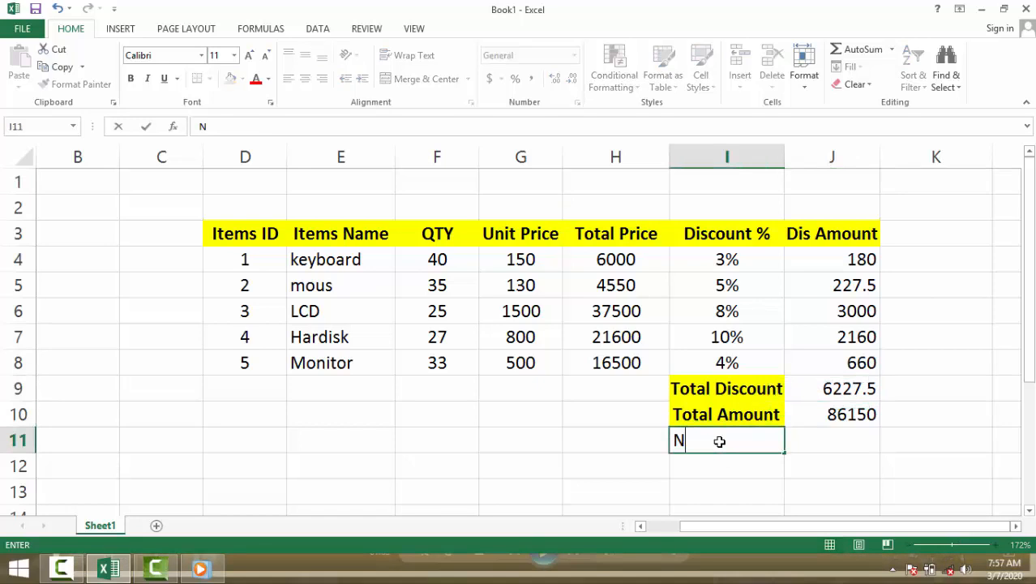
type("et Amount")
left_click(793, 446)
left_click(742, 441)
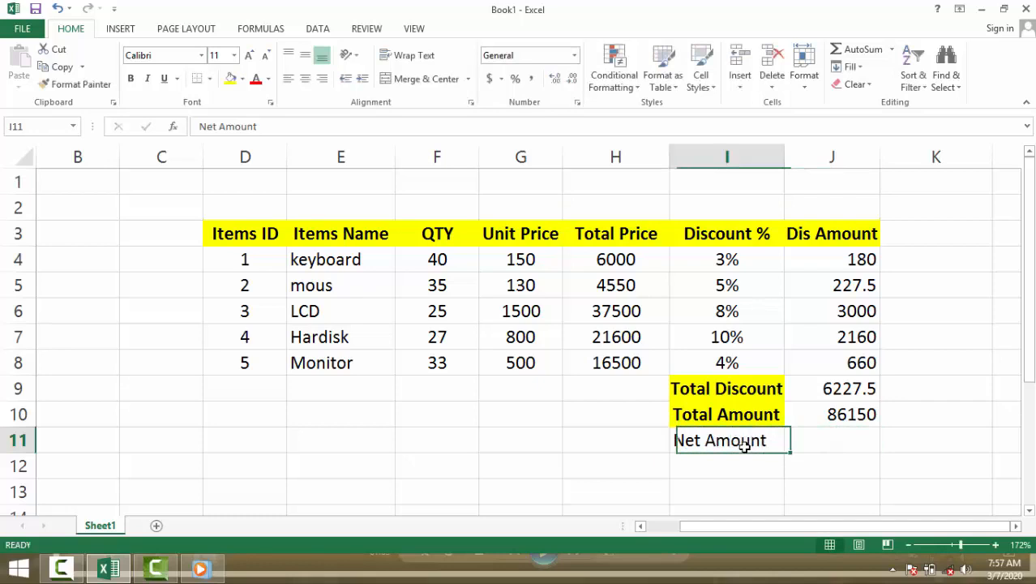
left_click(230, 79)
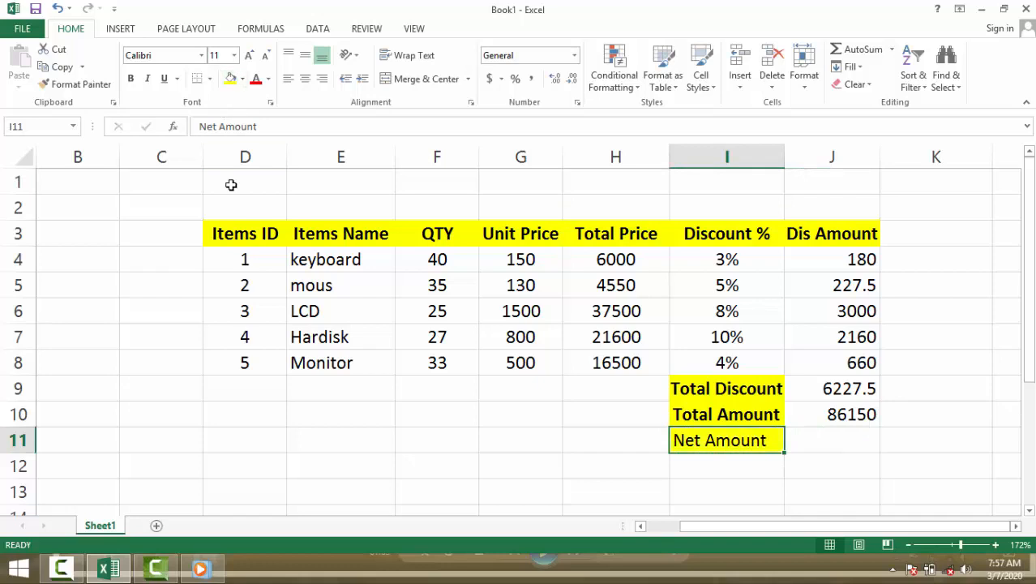
Step: Enter the formula =J10-J9 in J11 to subtract the total discount from the total amount
left_click(820, 438)
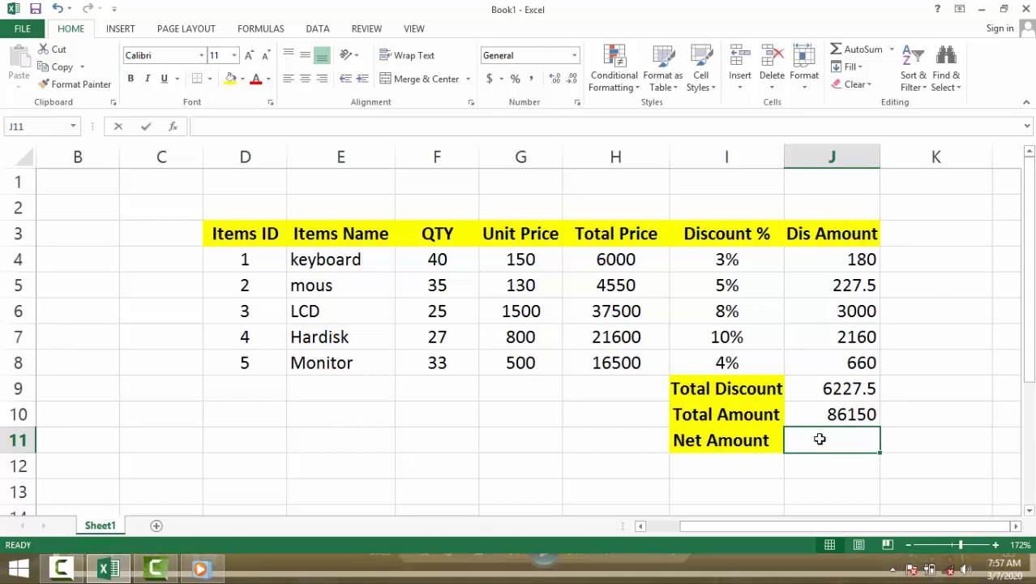
type("=")
left_click(836, 413)
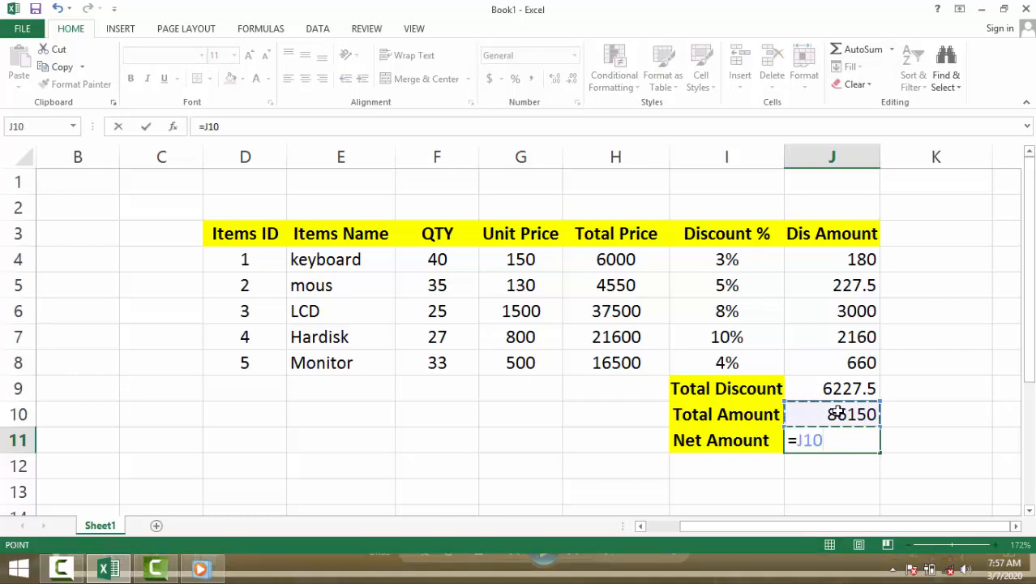
type("-")
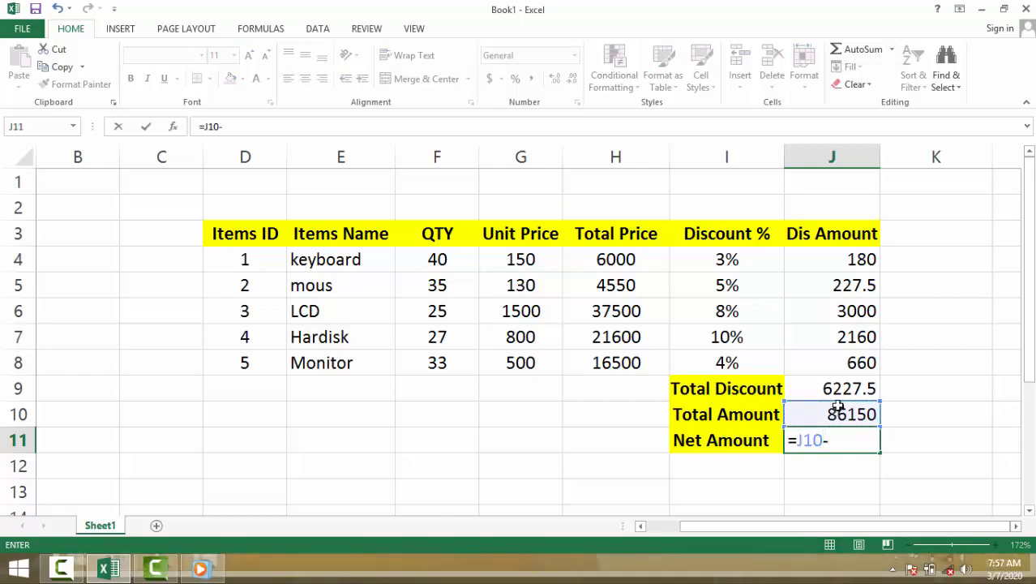
left_click(831, 388)
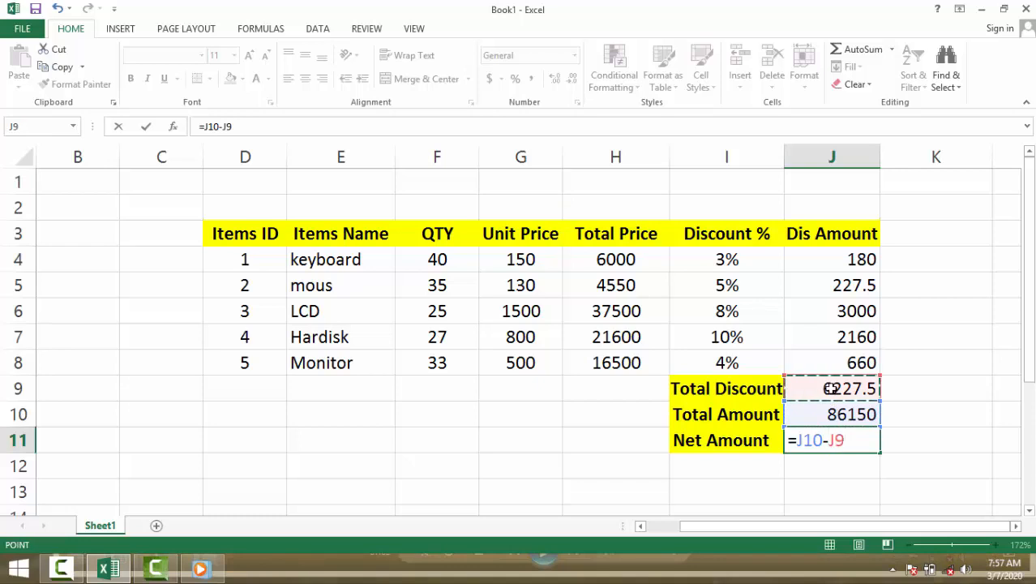
key("Return")
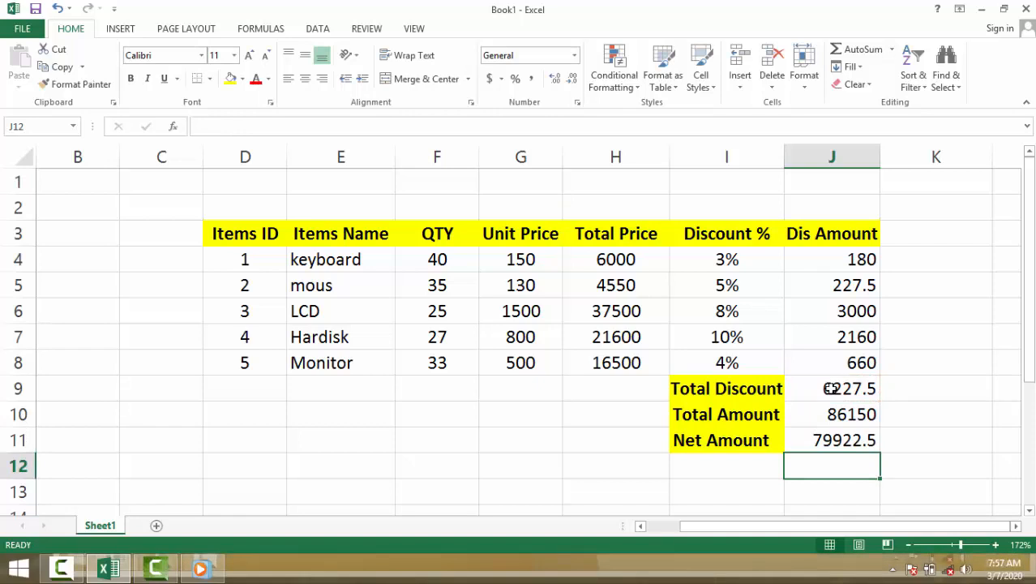
Step: Review the formulas behind the discount amounts, Total Discount, Total Amount and Net Amount cells in column J
left_click(814, 442)
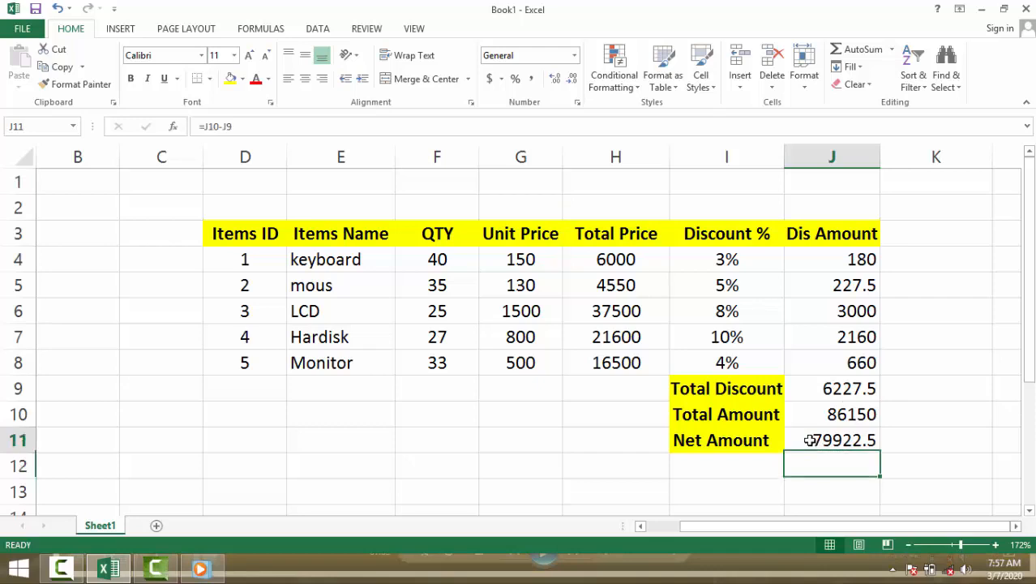
left_click(821, 390)
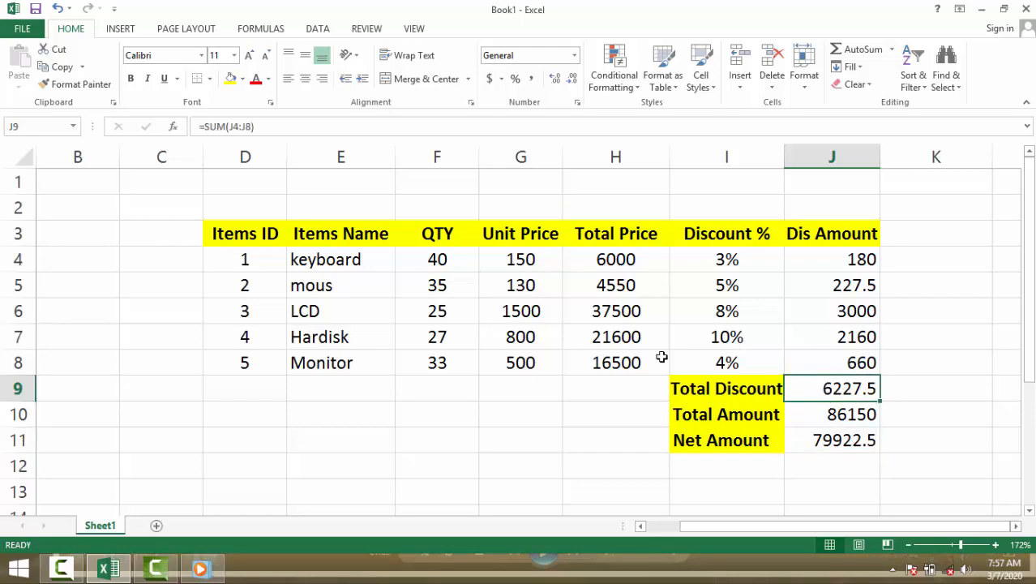
left_click(811, 363)
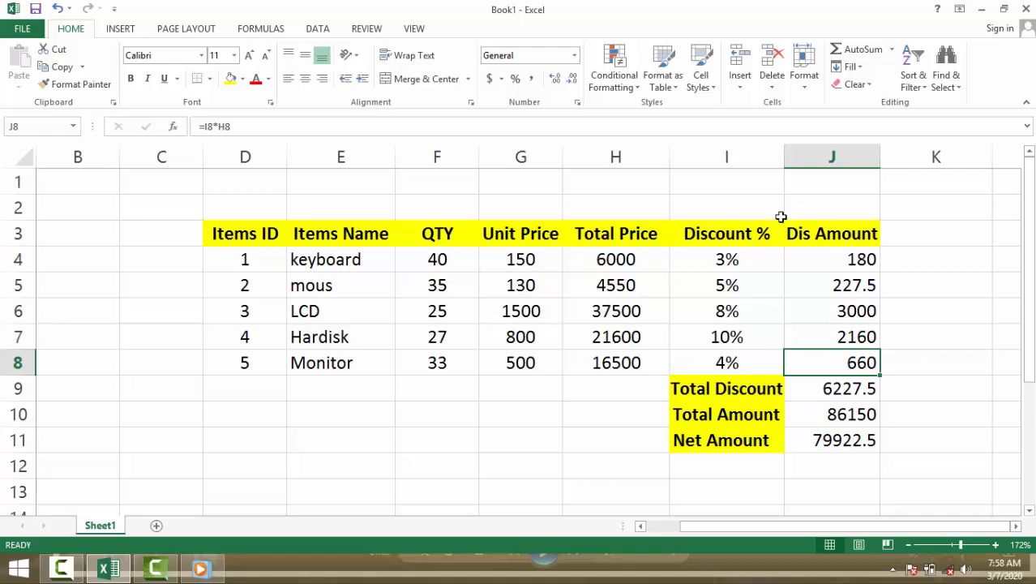
left_click(718, 253)
left_click(795, 262)
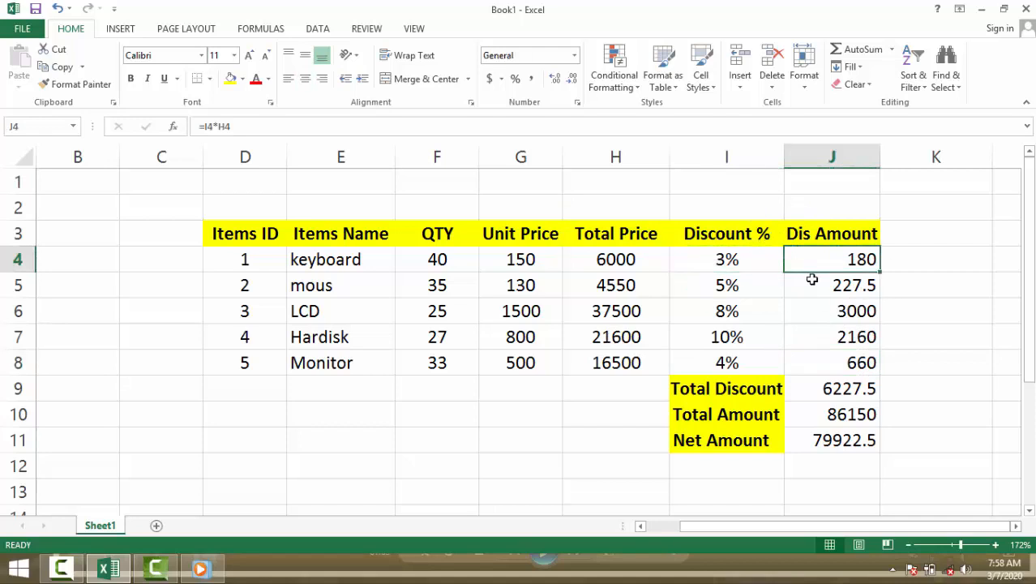
left_click(810, 307)
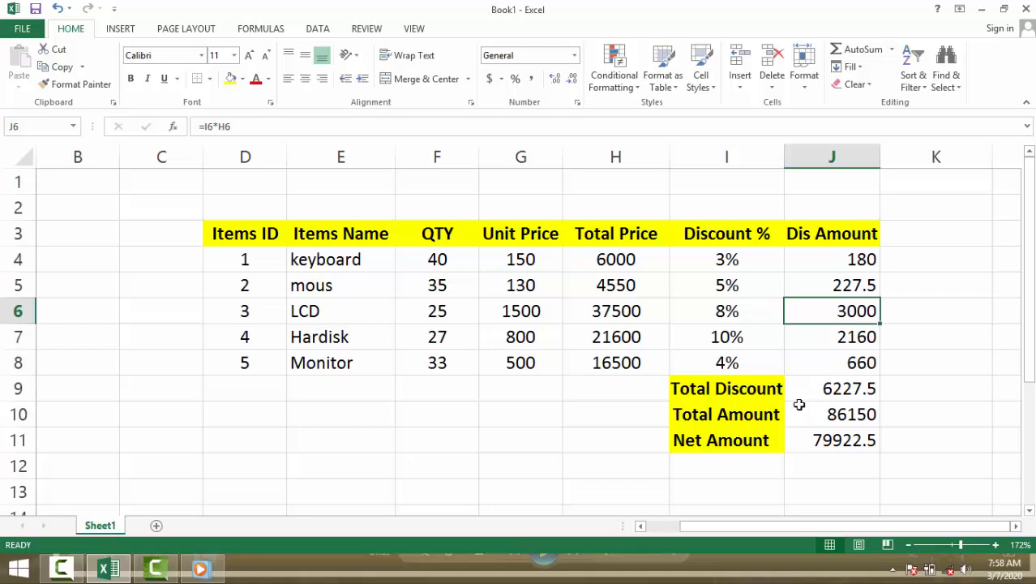
left_click(819, 383)
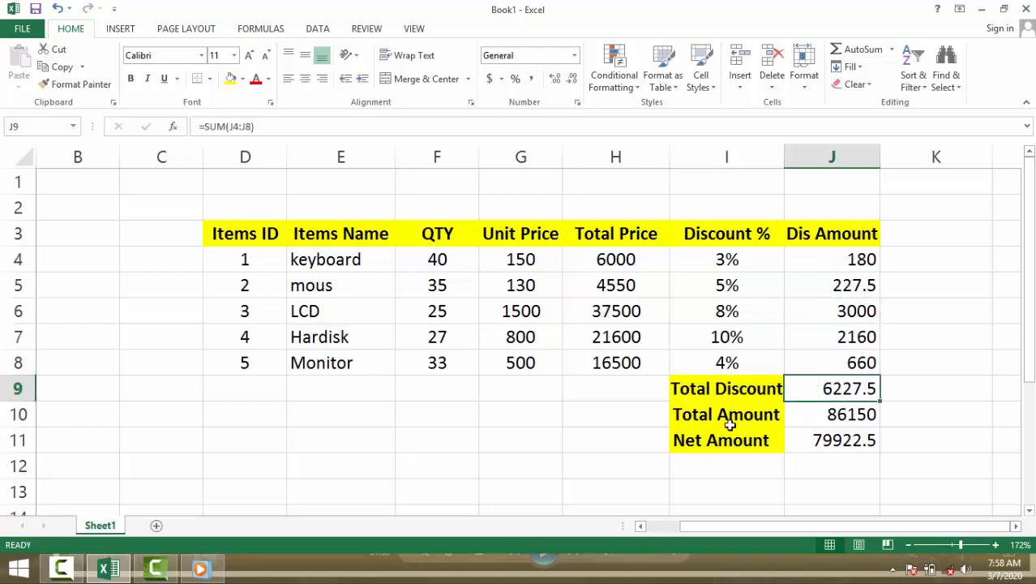
left_click(812, 415)
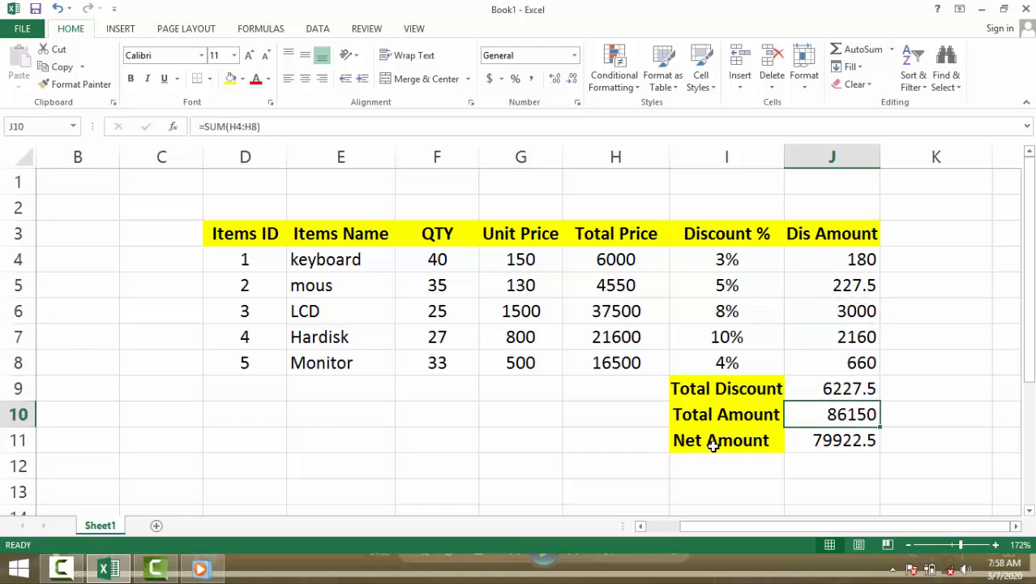
left_click(804, 445)
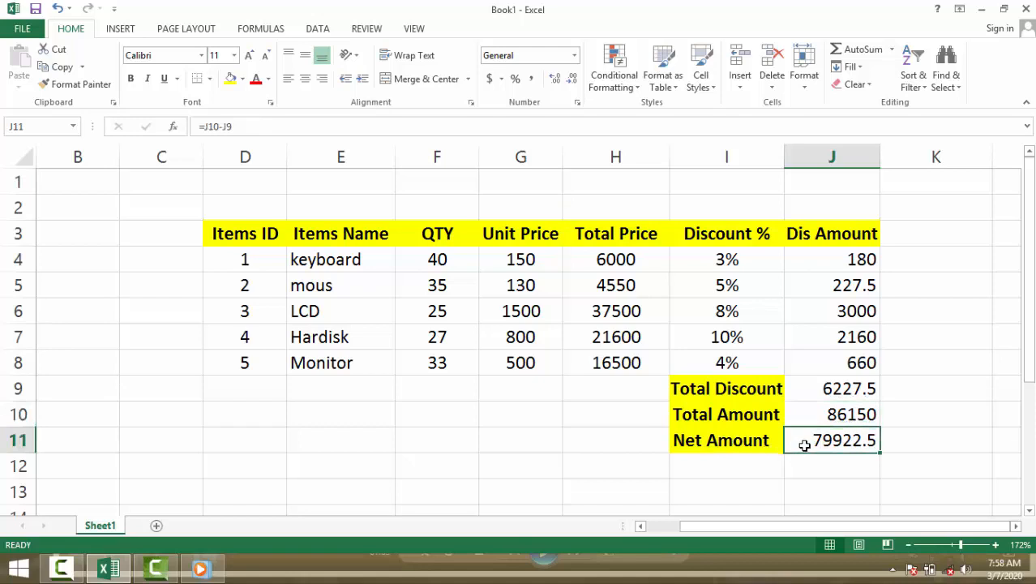
left_click(583, 421)
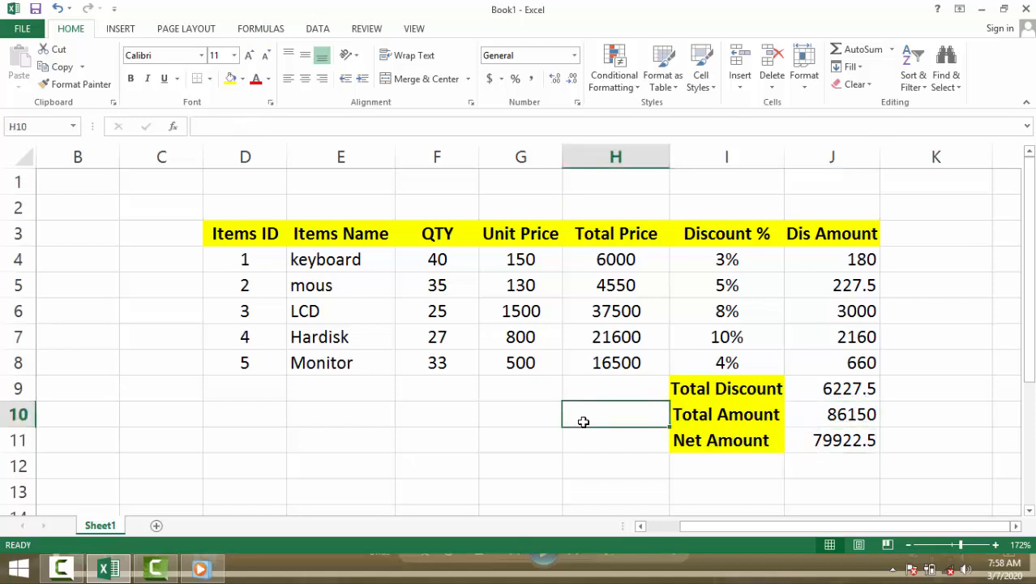